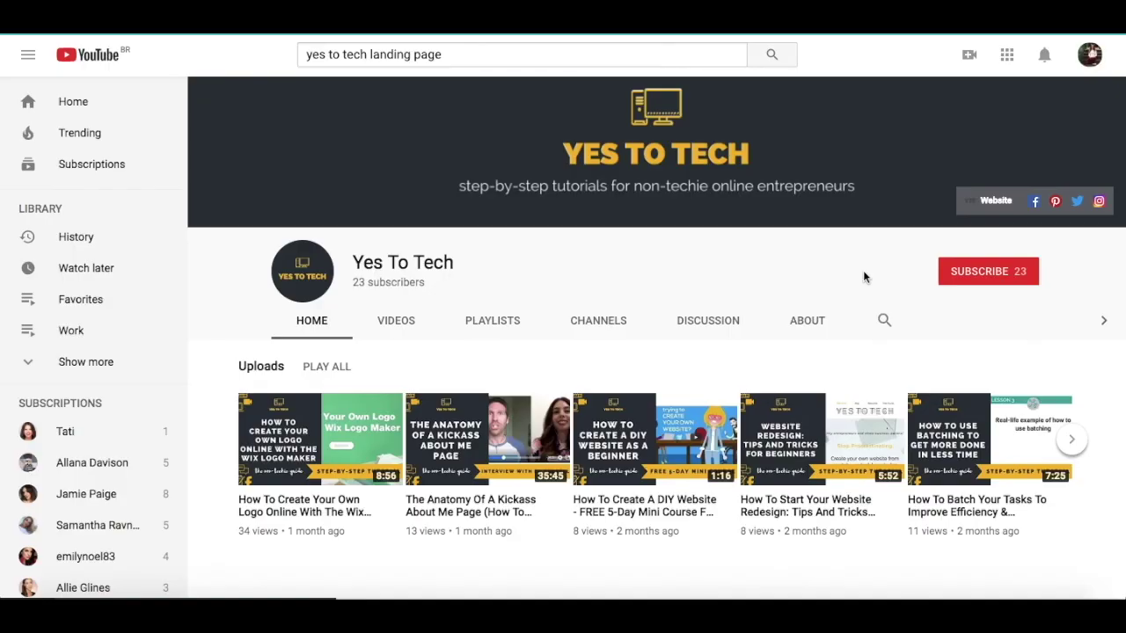
Subscribe to Yes To Tech from its YouTube channel page
click(958, 272)
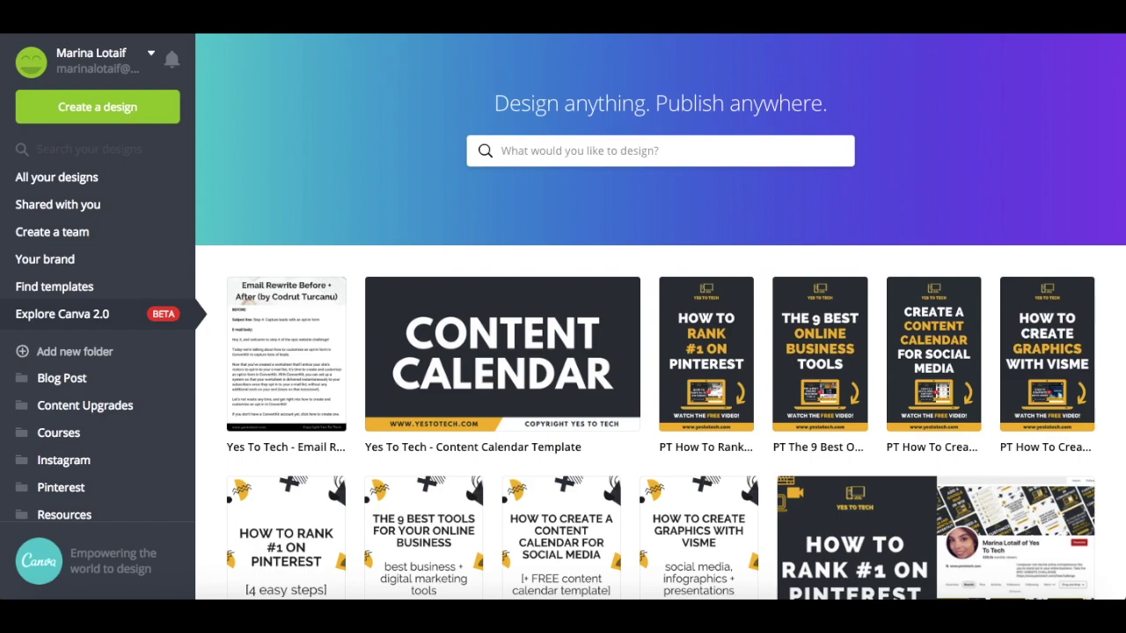
scroll(348, 218, down, 3)
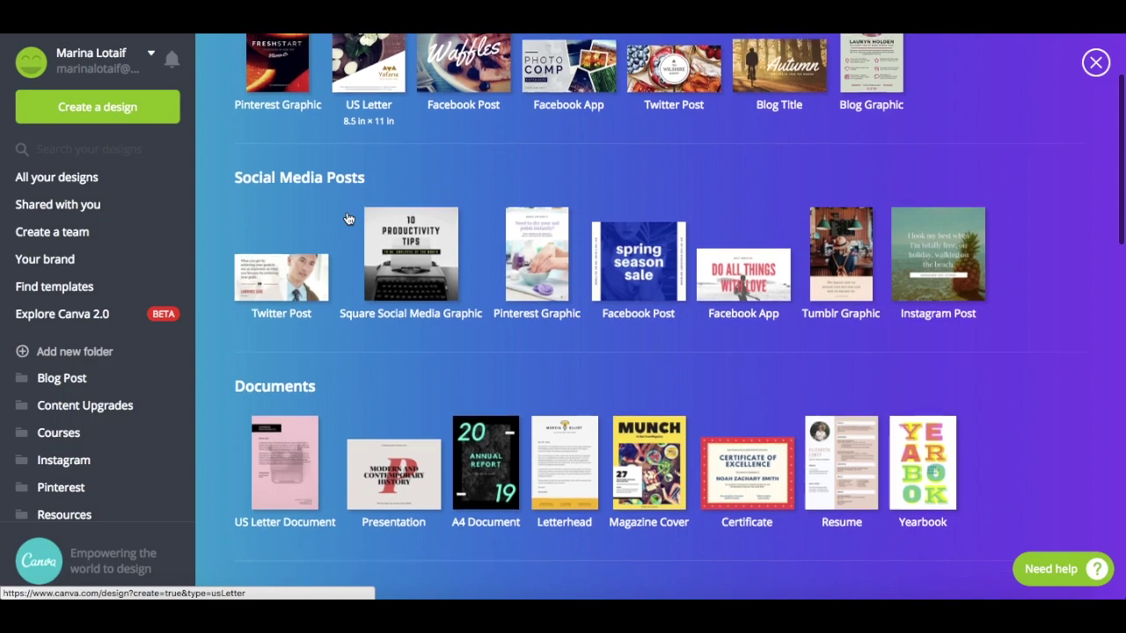
scroll(348, 218, down, 5)
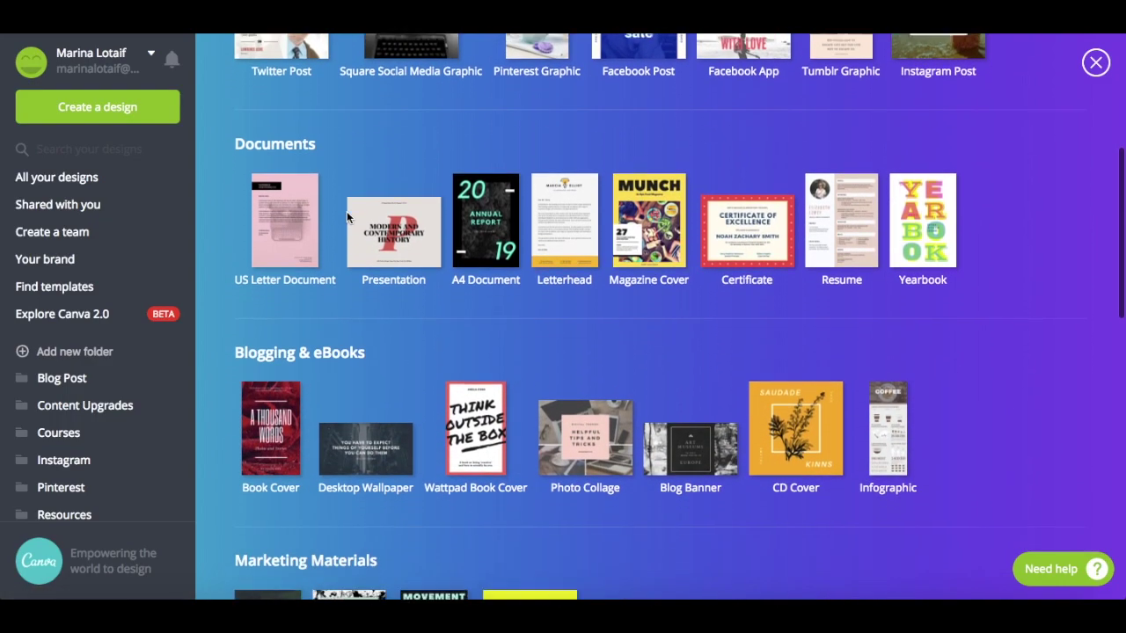
scroll(346, 212, down, 4)
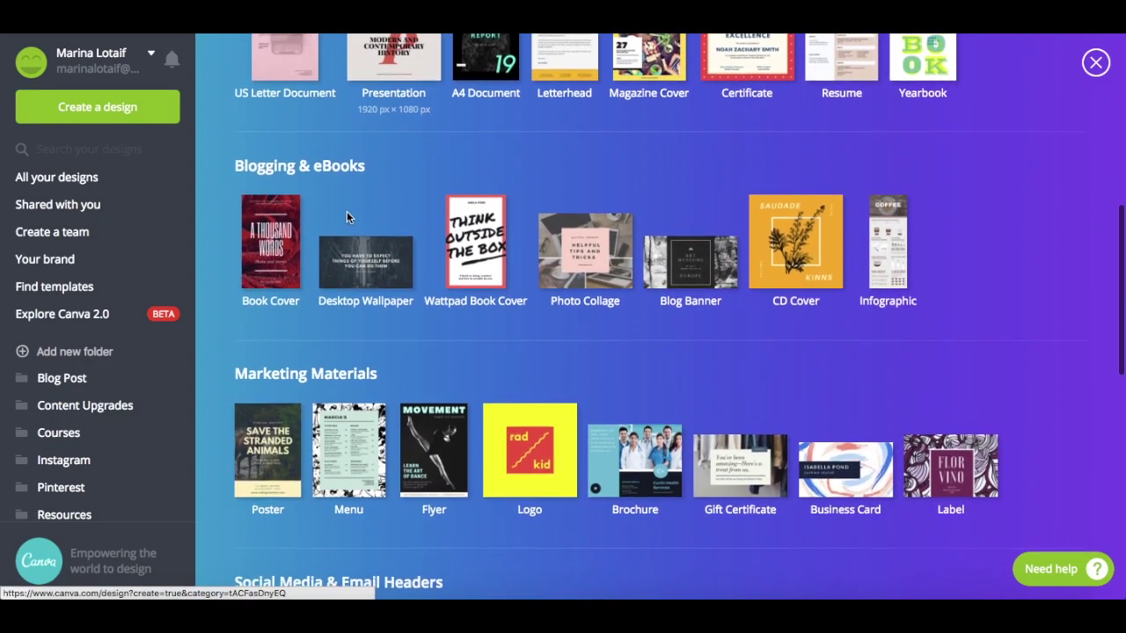
key(Escape)
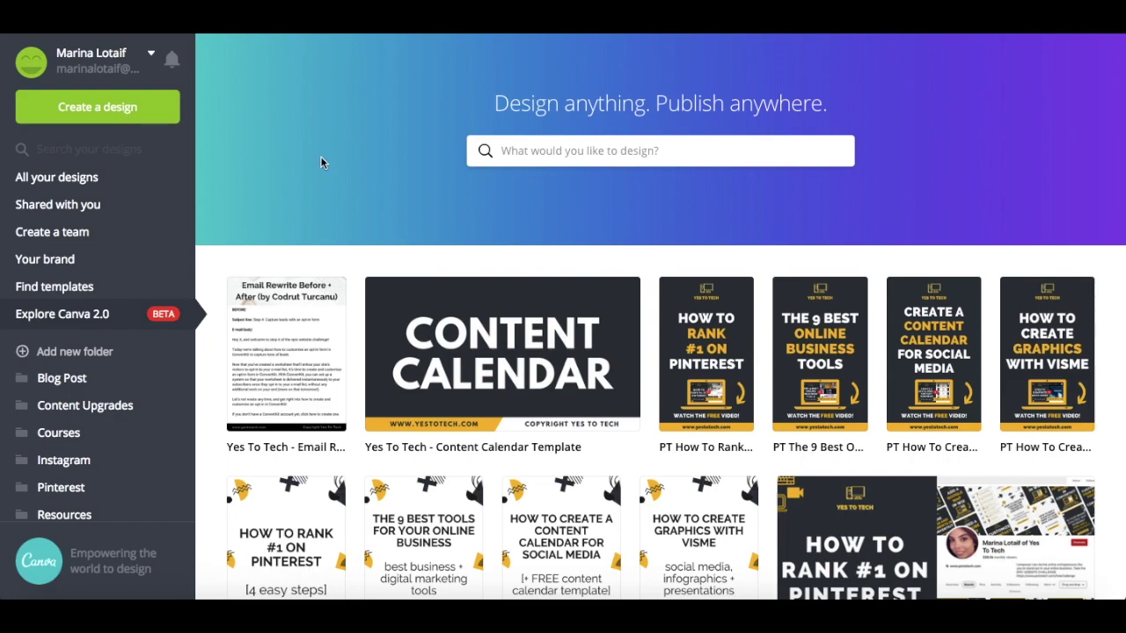
Search design types for 'pinterest graphic', then 'email header', and finally 'sales pitch'
click(552, 152)
text(pin)
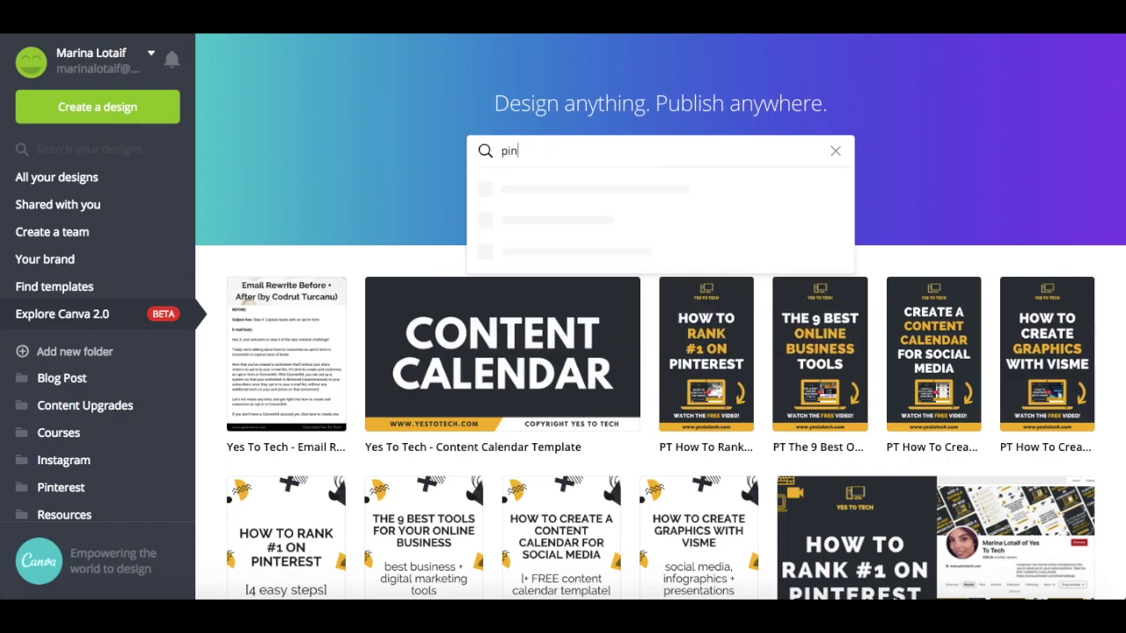
text(terest graphic)
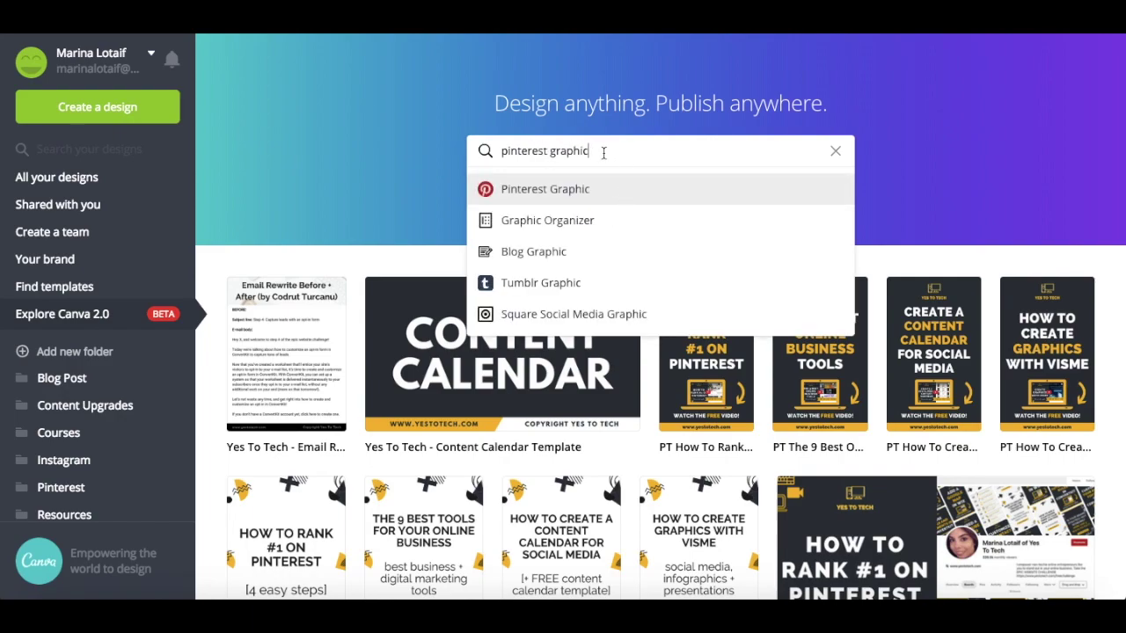
drag(604, 153, 501, 151)
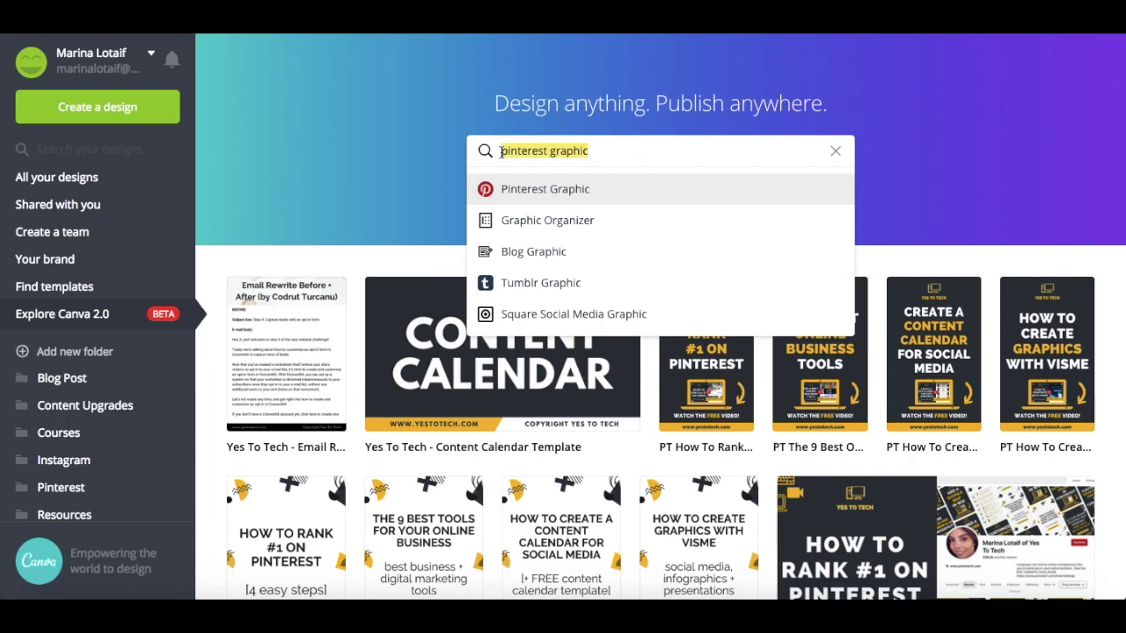
text(email header)
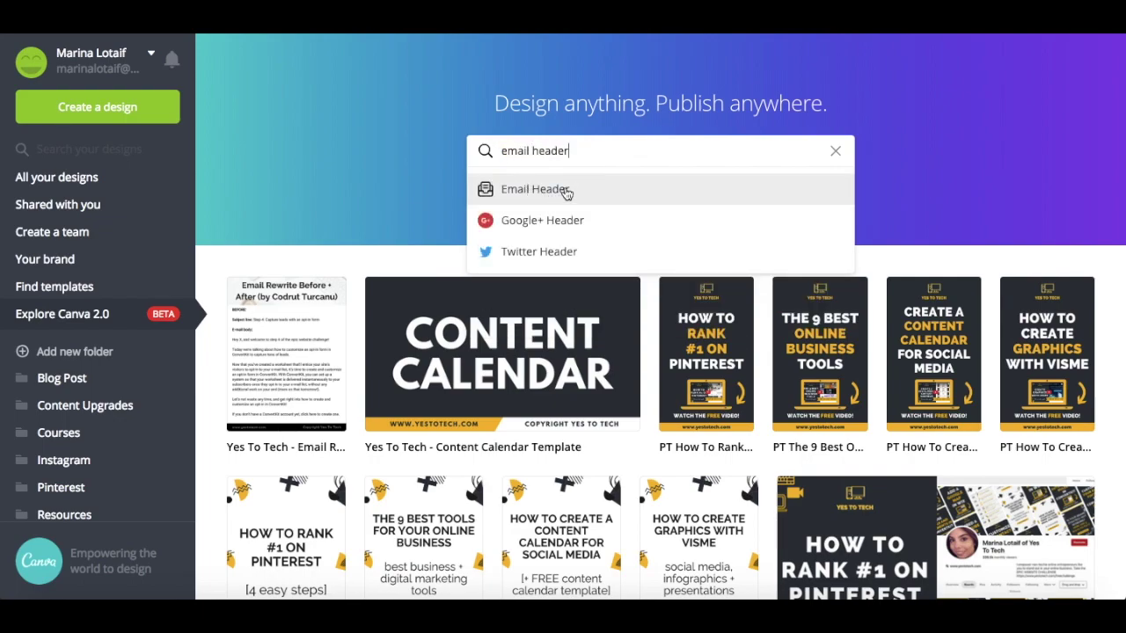
triple_click(572, 151)
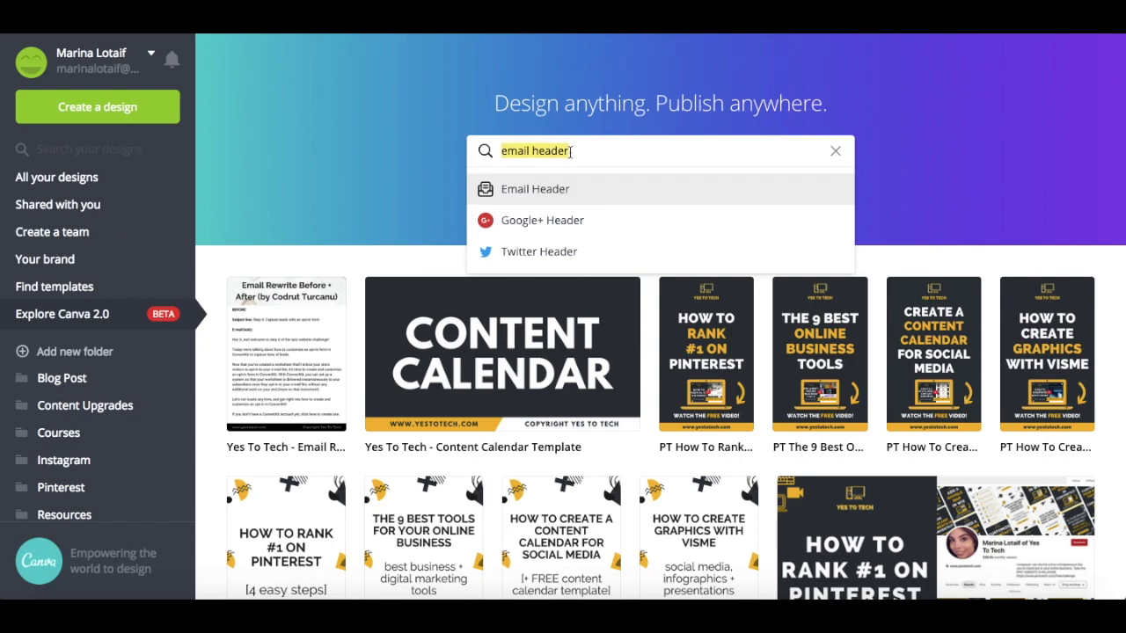
text(sales pitch)
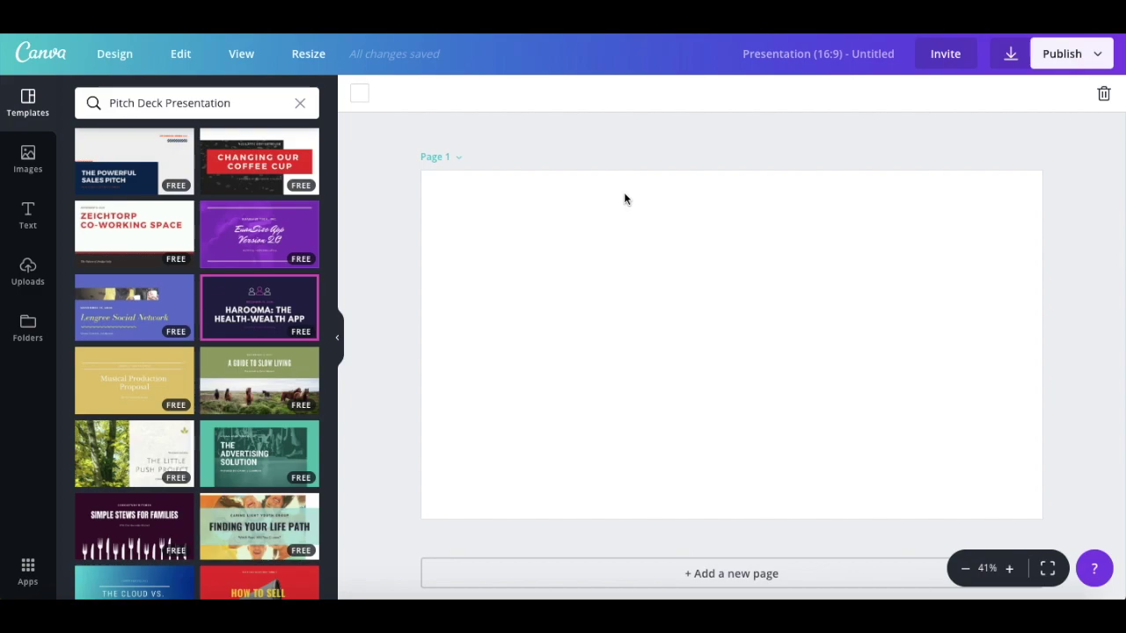
Collapse the Pitch Deck Presentation templates panel to widen the page, then reopen it
click(339, 341)
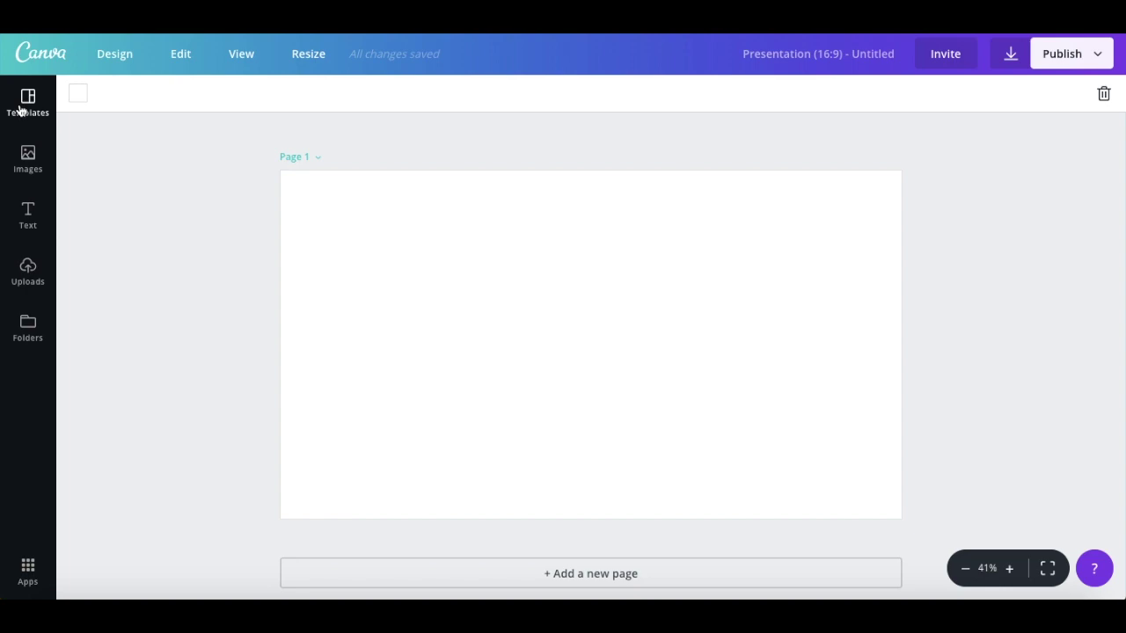
click(22, 109)
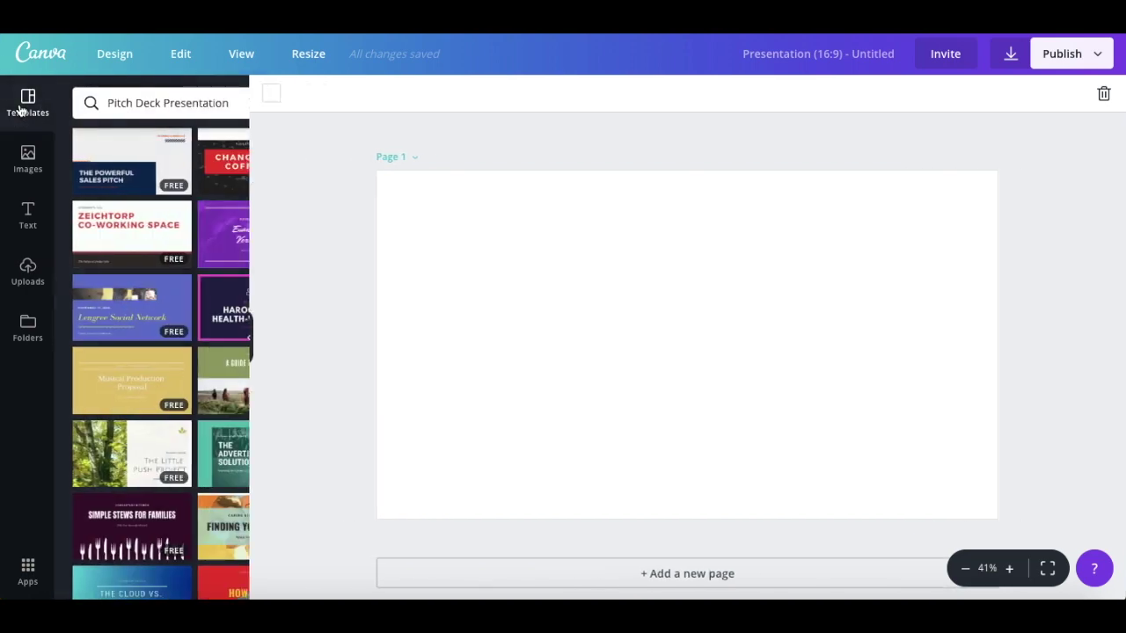
Apply The Powerful Sales Pitch template and set Present timing to Autoplay (looping)
click(134, 161)
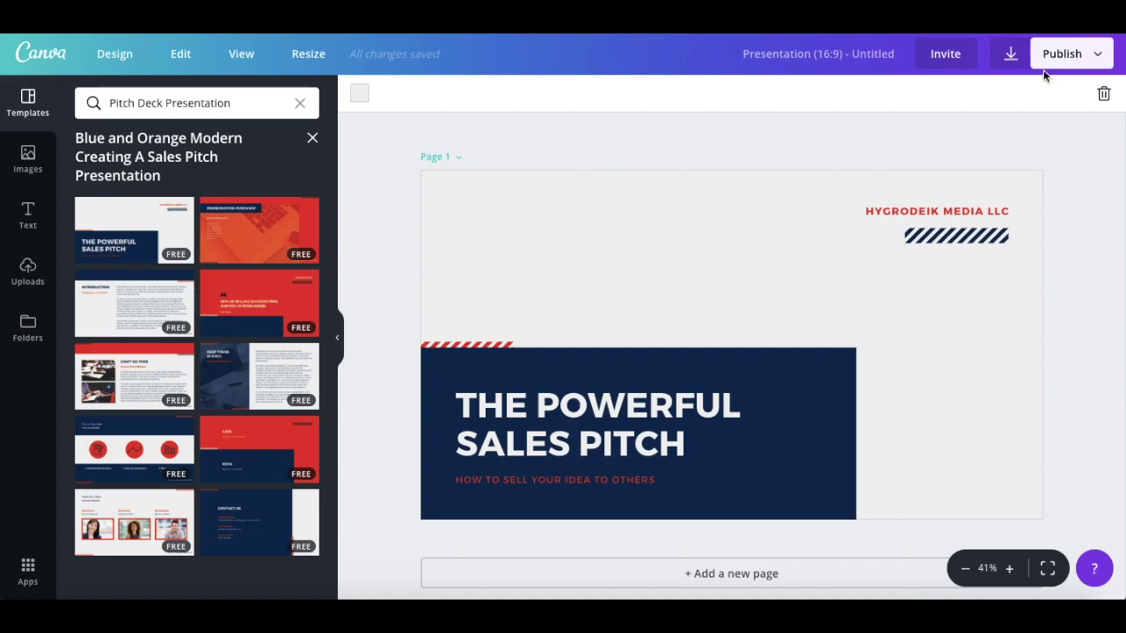
click(1094, 63)
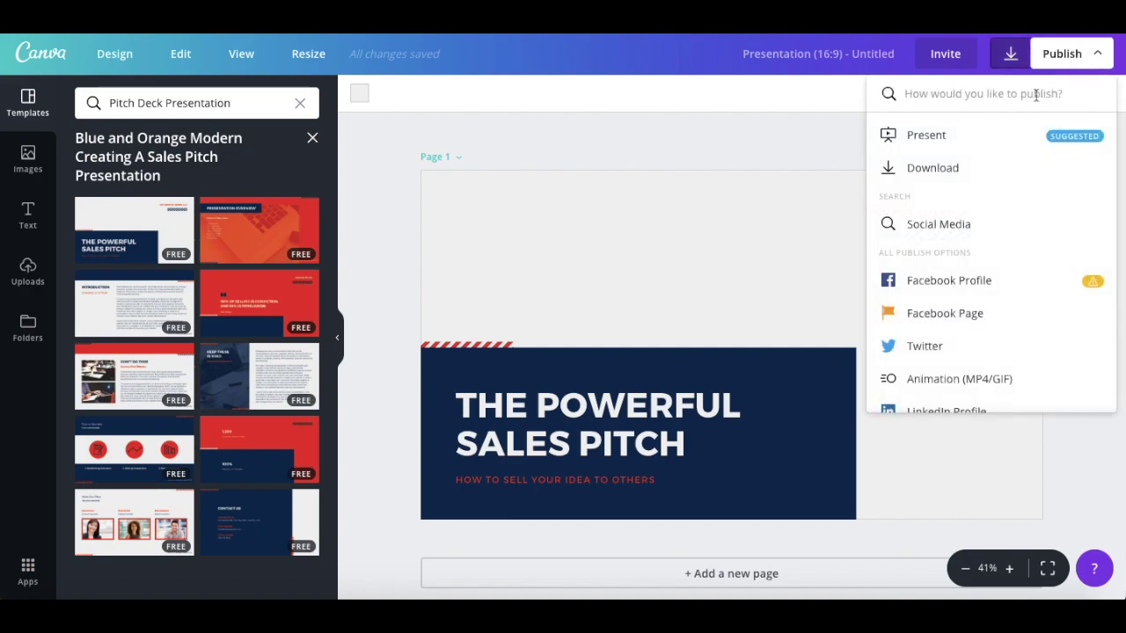
click(1015, 138)
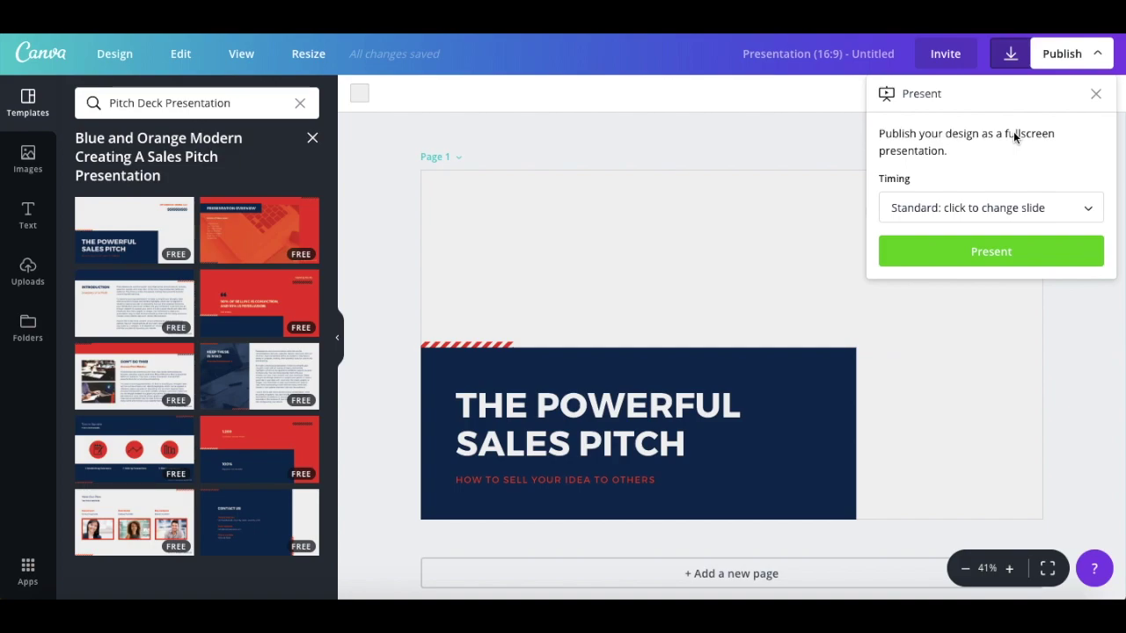
click(998, 219)
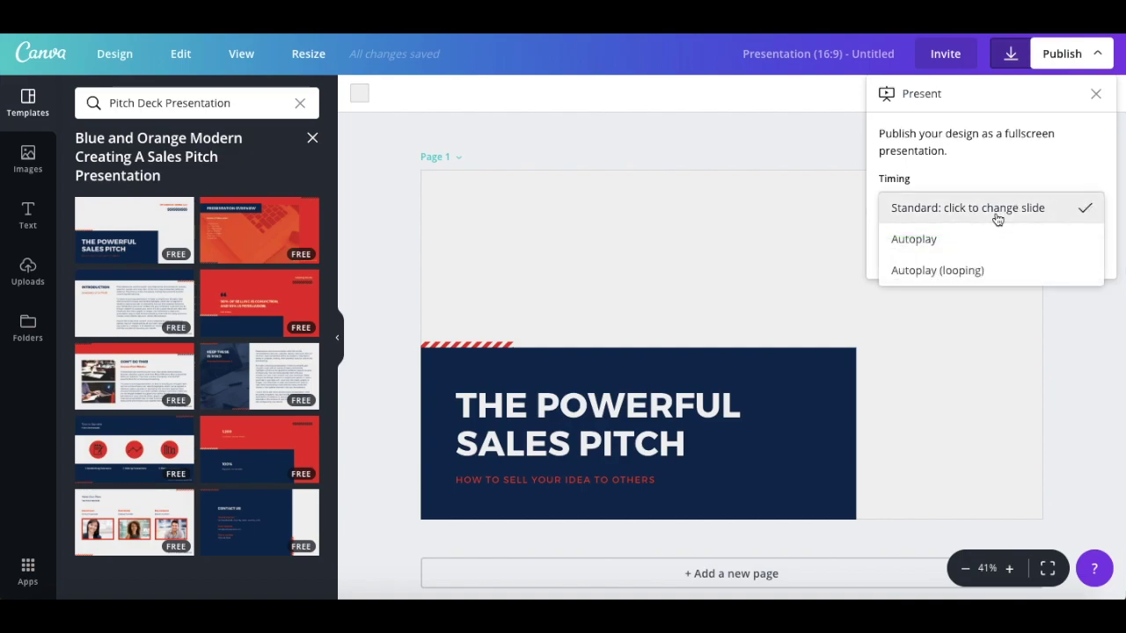
click(1010, 275)
click(1053, 368)
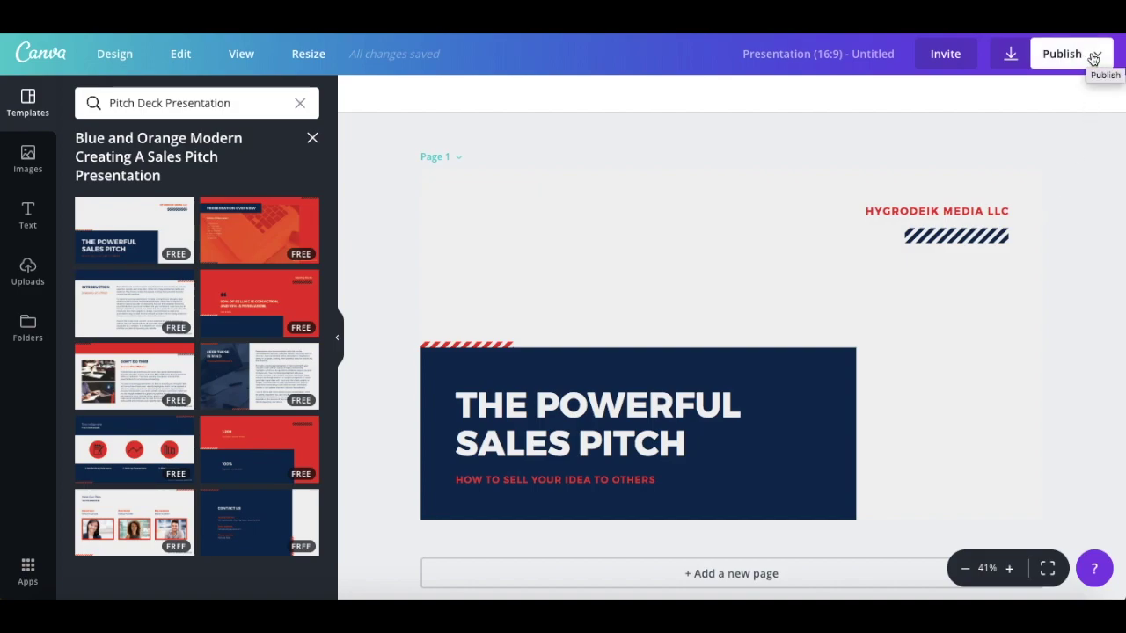
Browse the Social Media publishing destinations, then return to the full Publish list
click(1091, 58)
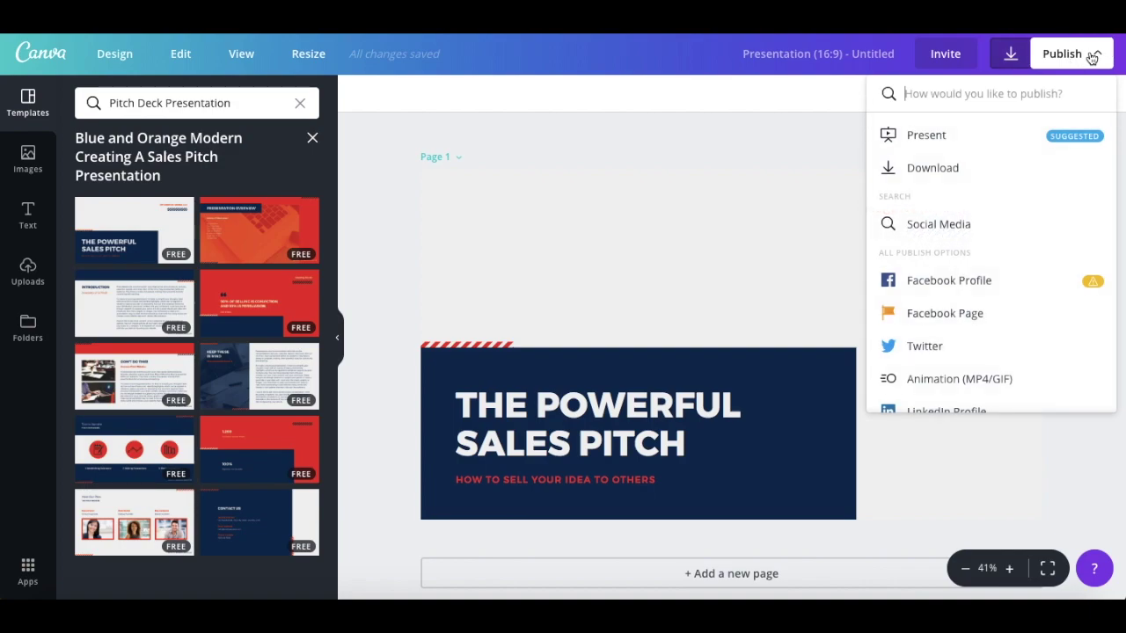
click(1018, 231)
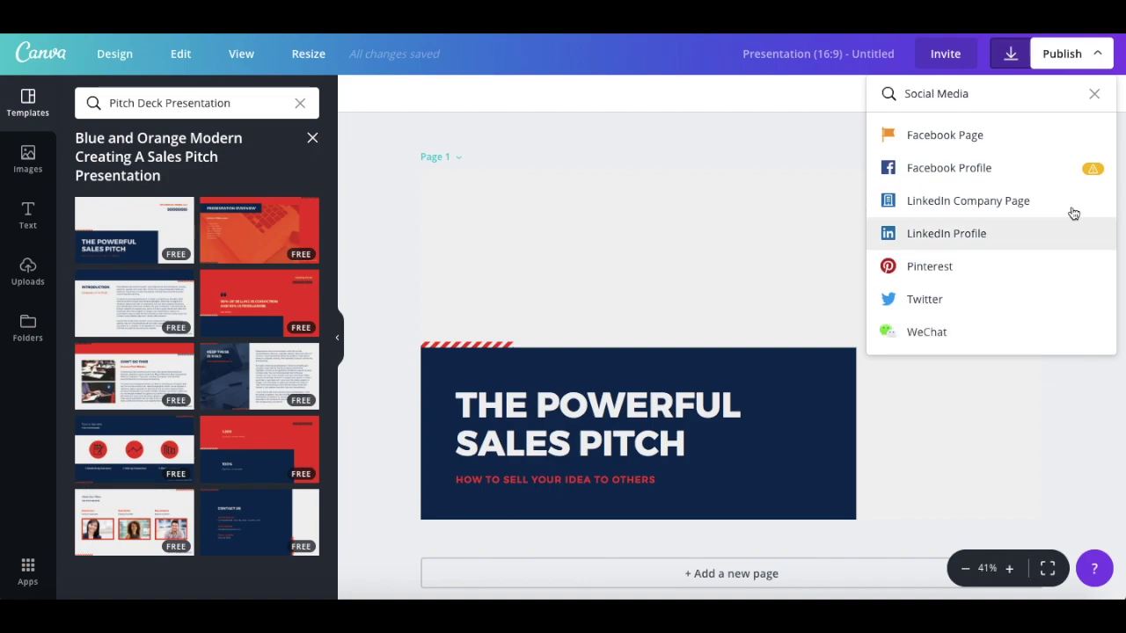
click(1097, 55)
click(1096, 56)
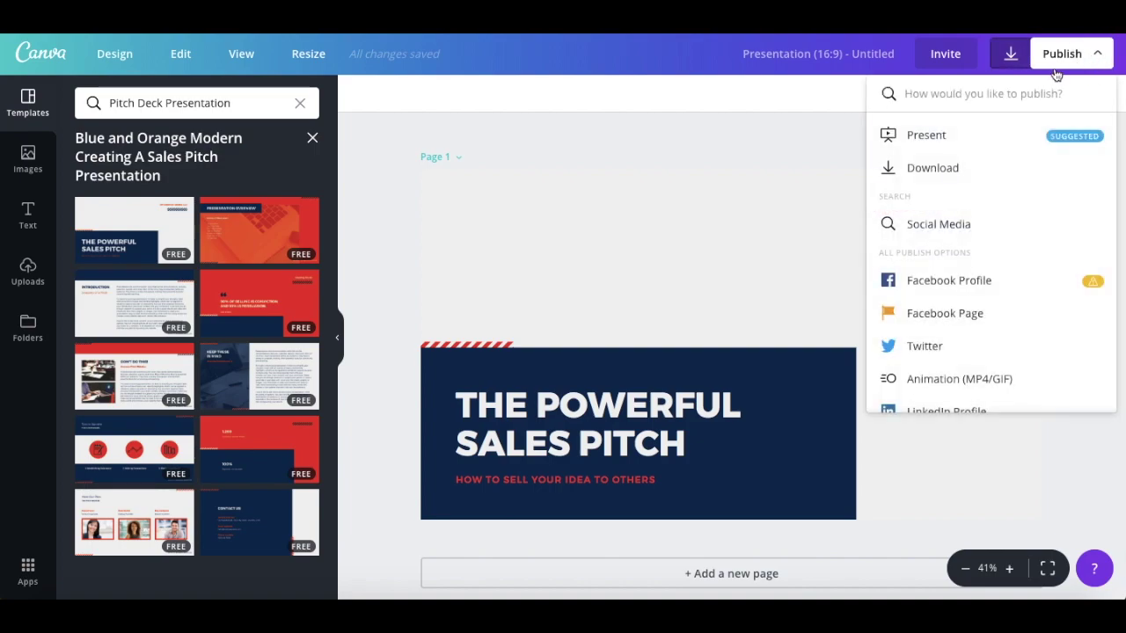
Open Animation (MP4/GIF) settings, preview Pan and Block, and choose the Rise style
scroll(1040, 164, down, 5)
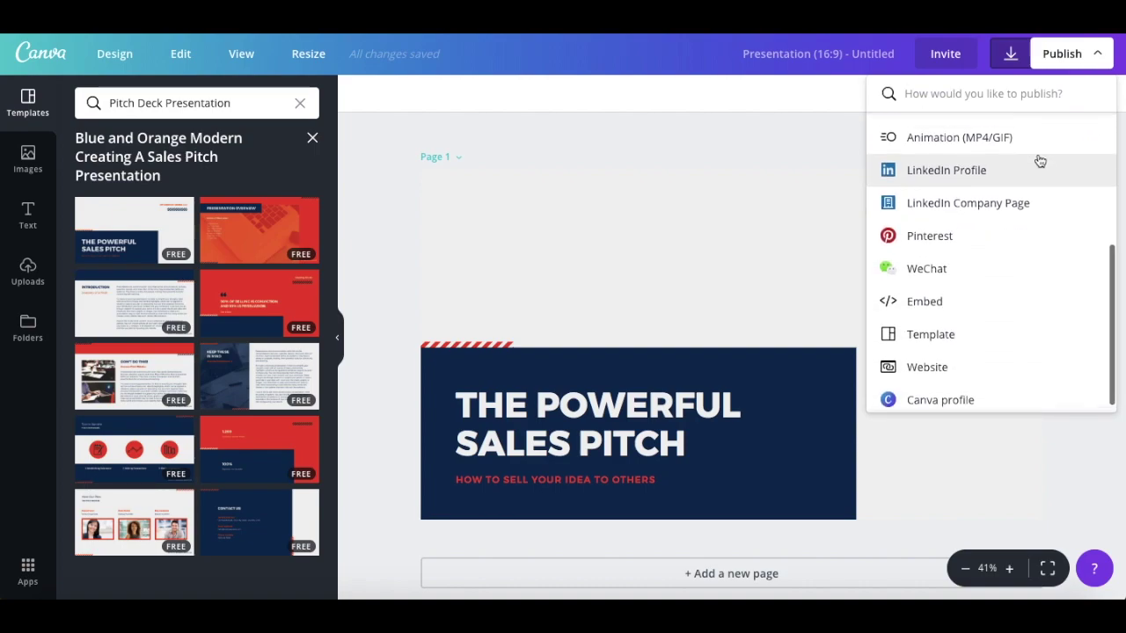
scroll(1033, 154, up, 1)
click(1031, 149)
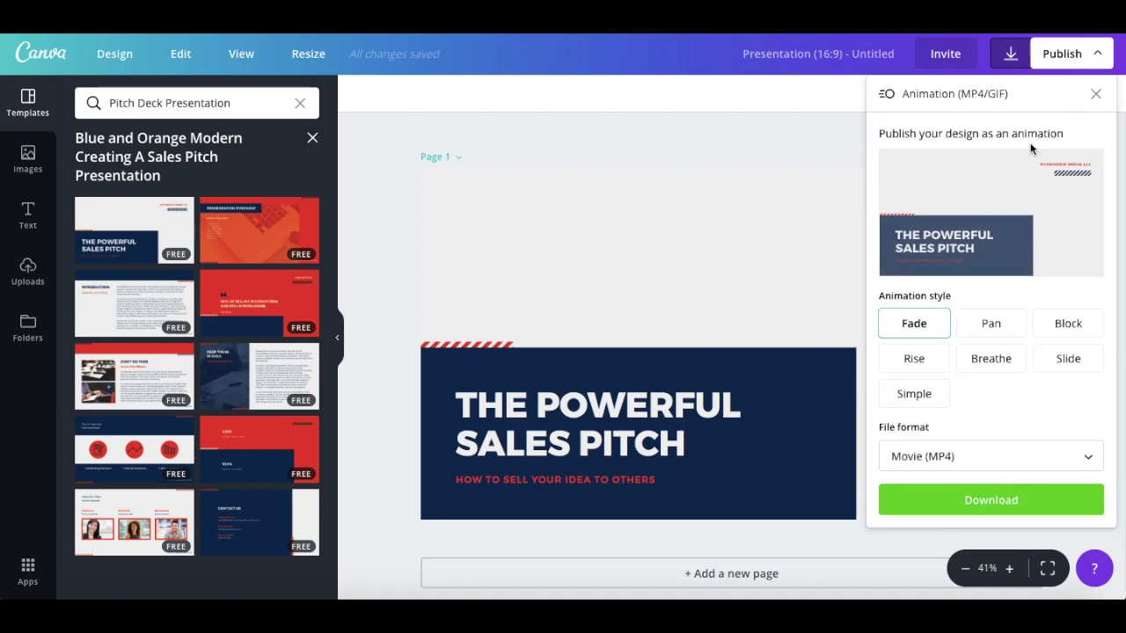
click(987, 325)
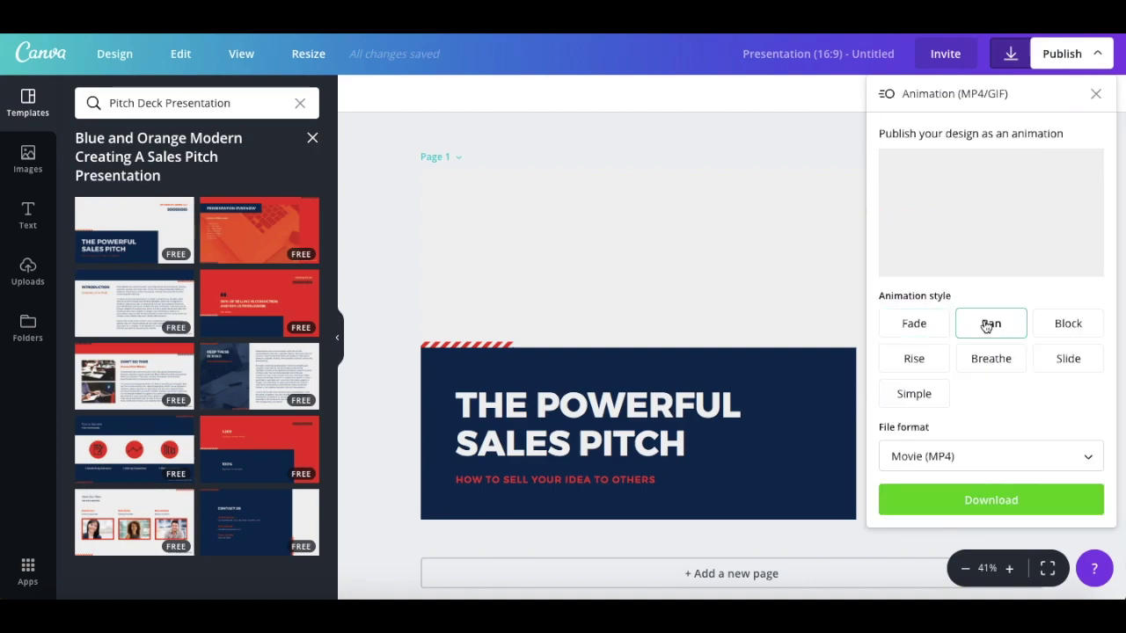
click(1067, 322)
click(914, 356)
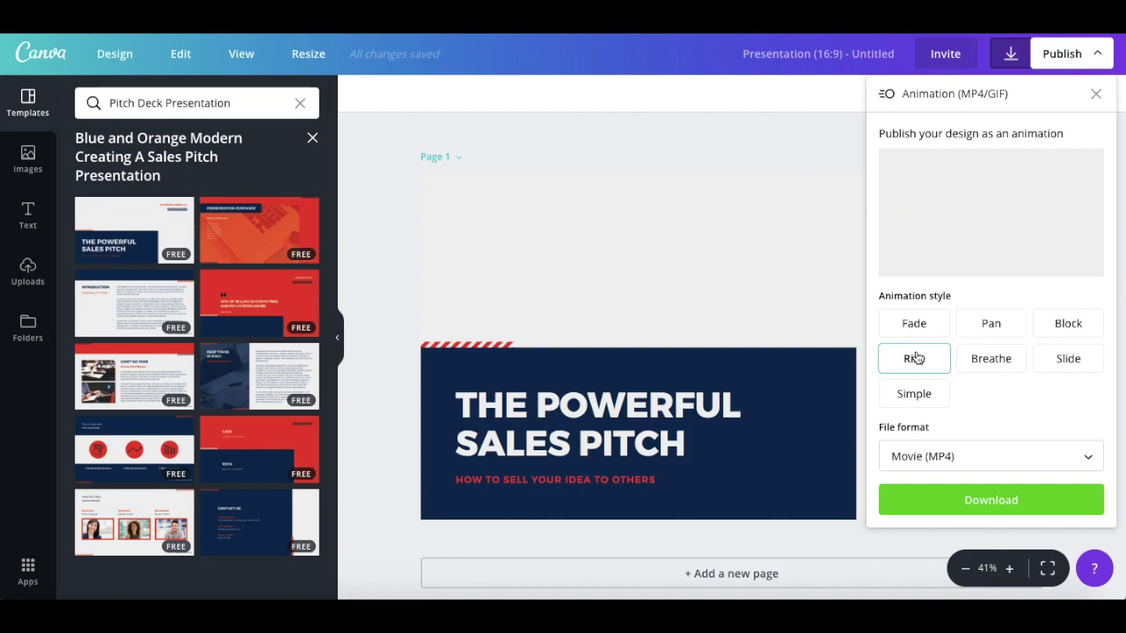
click(1095, 93)
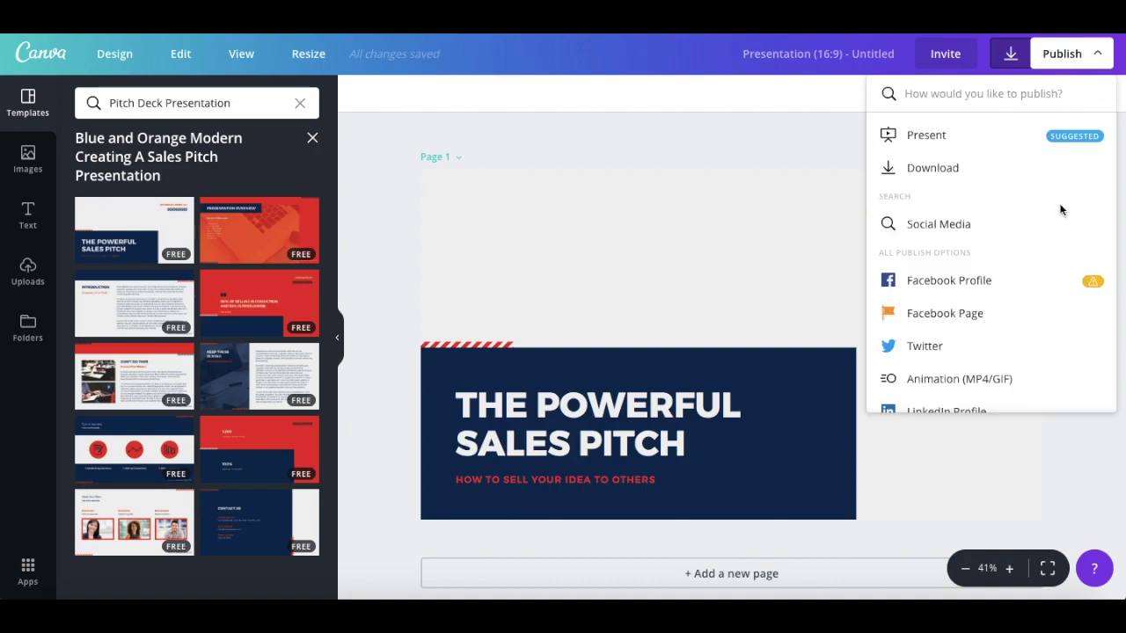
scroll(1059, 210, down, 5)
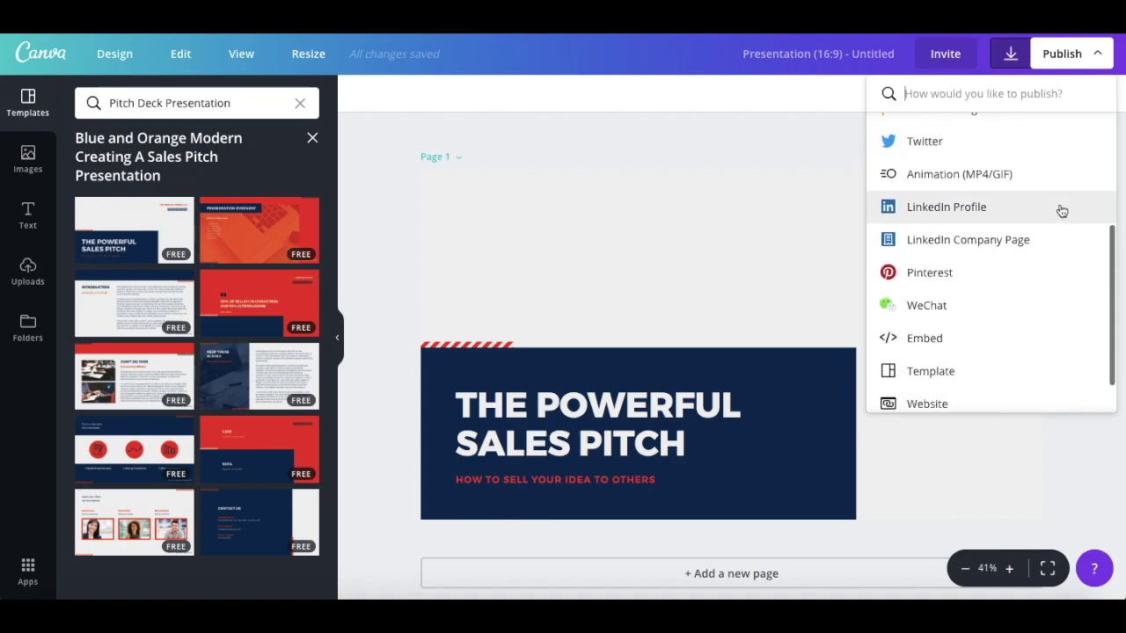
click(1011, 342)
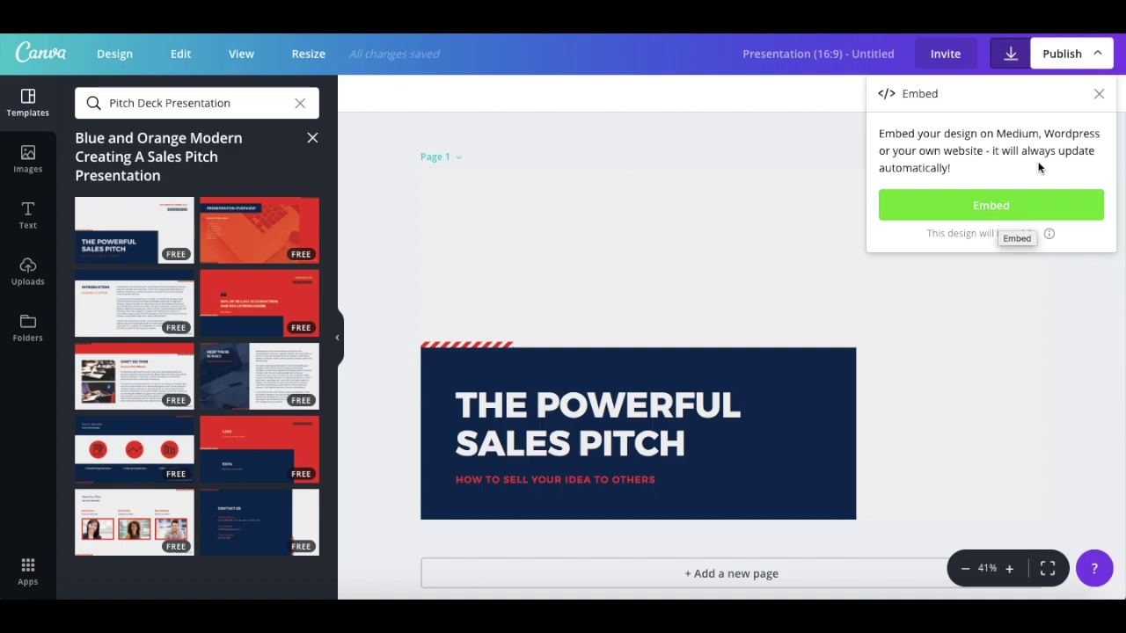
click(1098, 99)
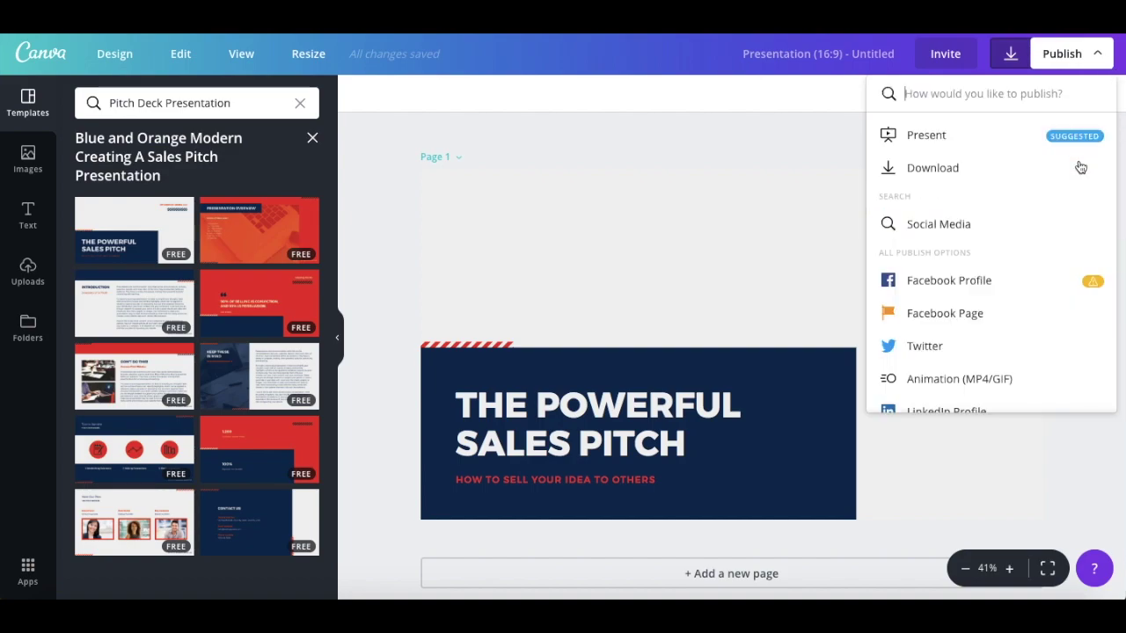
scroll(1080, 166, down, 5)
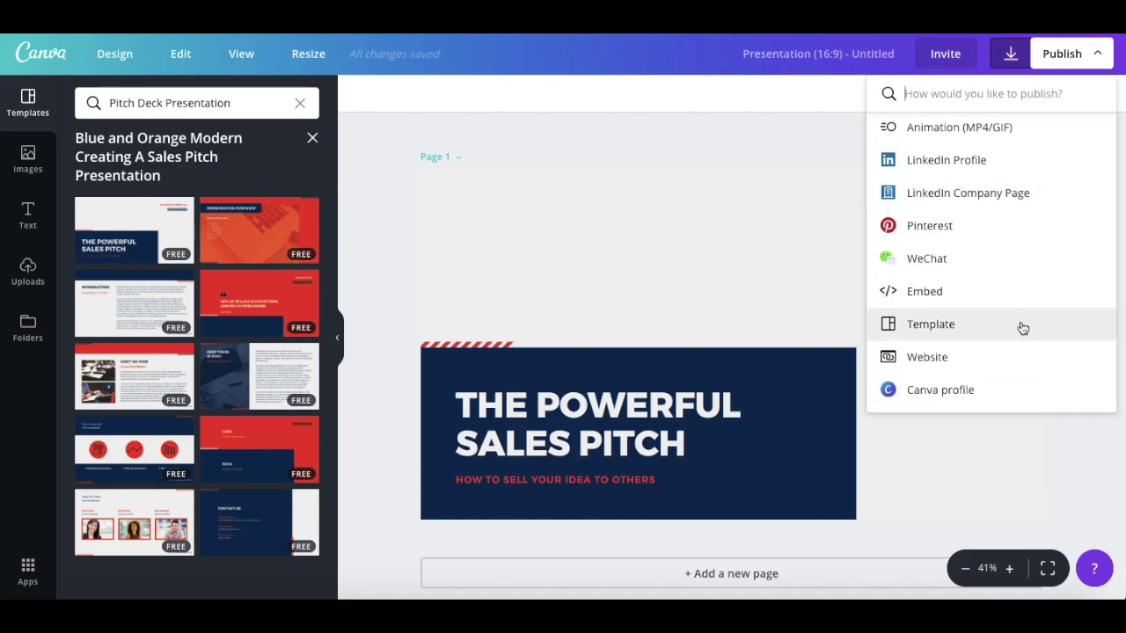
click(1022, 328)
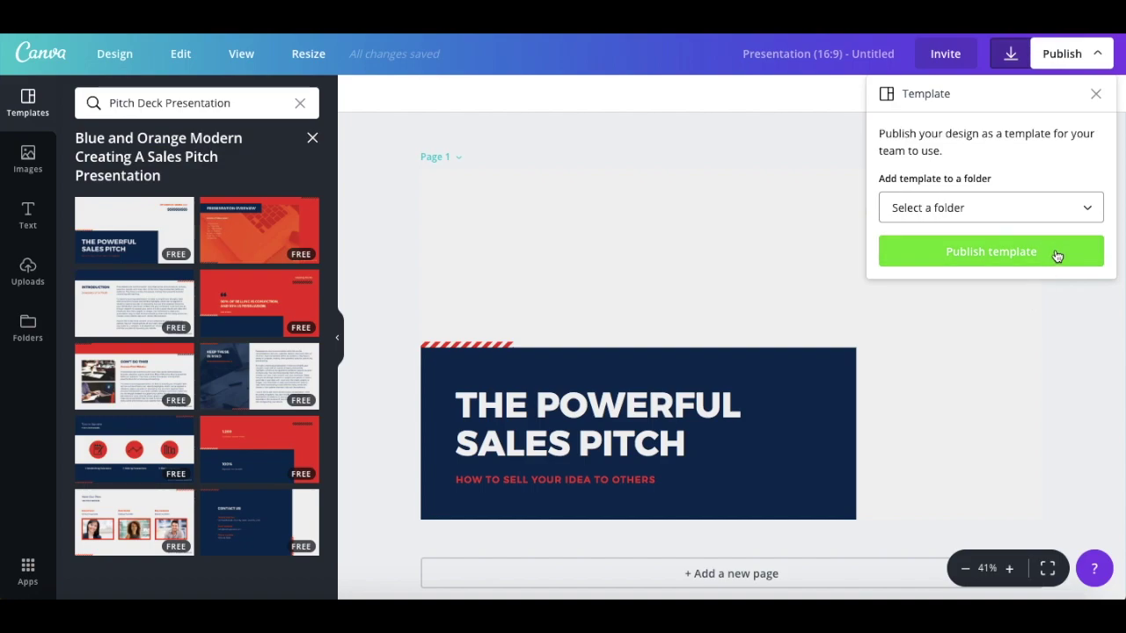
click(1052, 214)
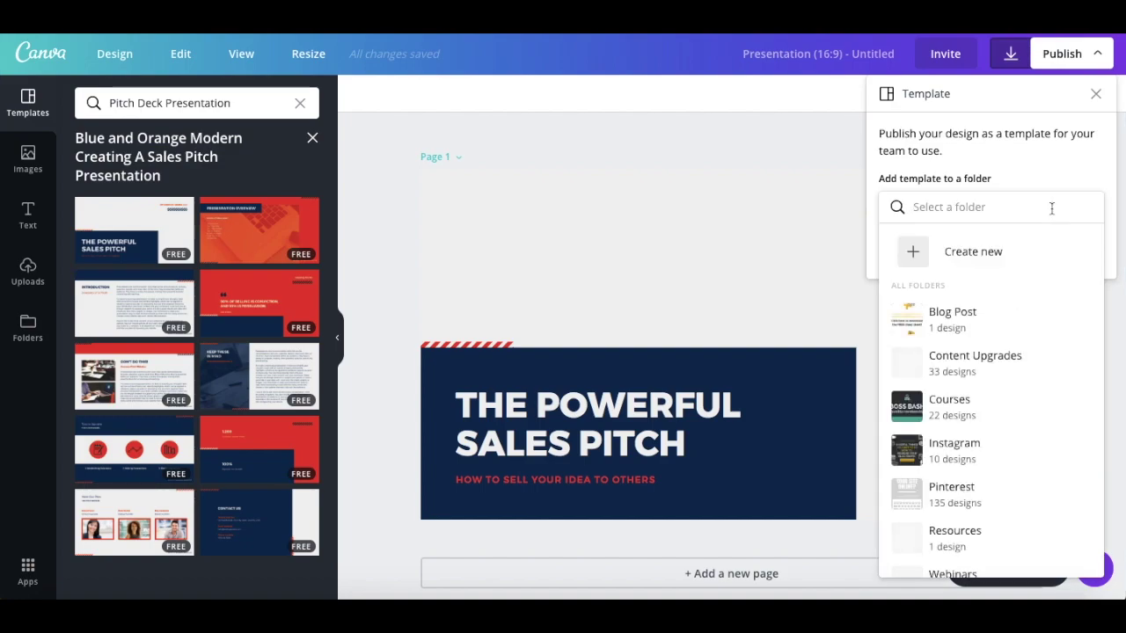
scroll(1049, 227, down, 1)
scroll(1049, 231, up, 1)
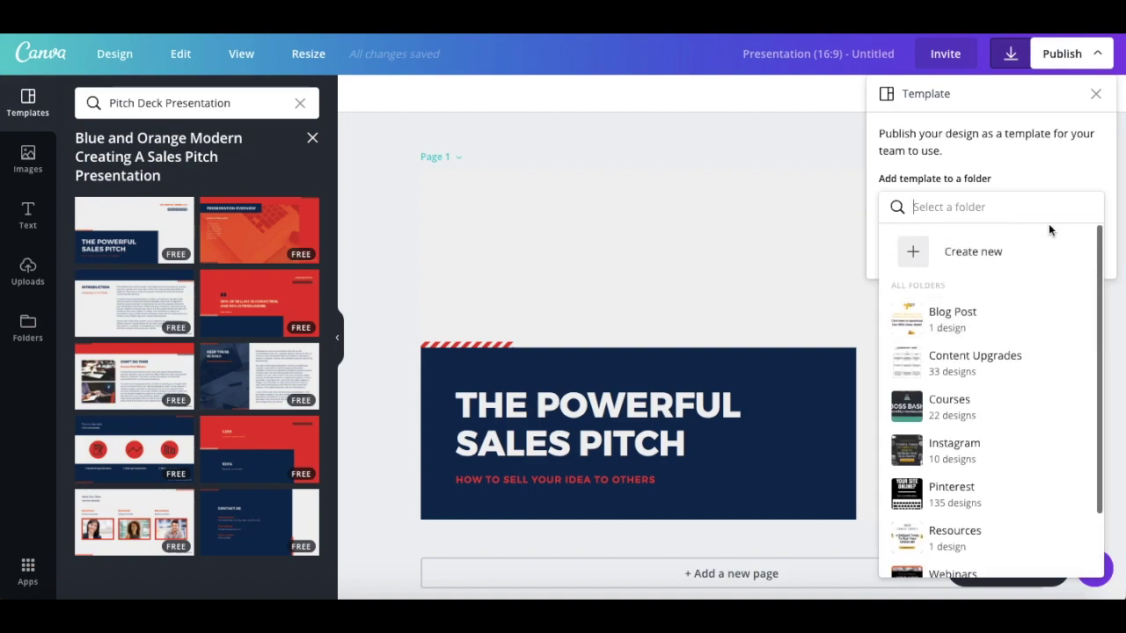
click(1096, 94)
scroll(1046, 201, down, 2)
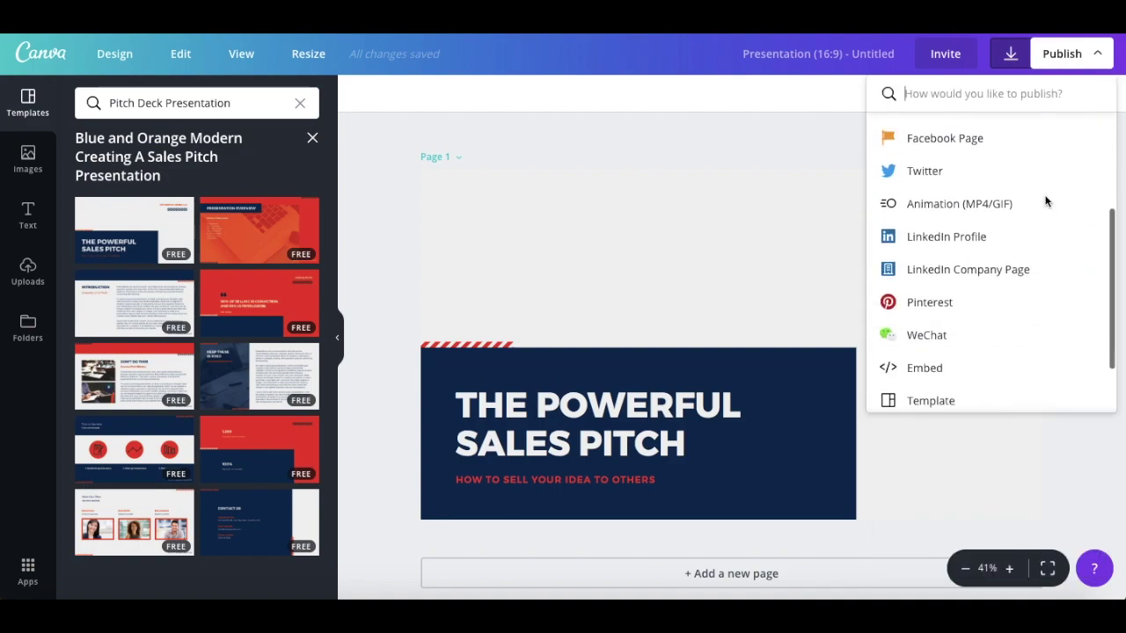
scroll(1045, 202, down, 1)
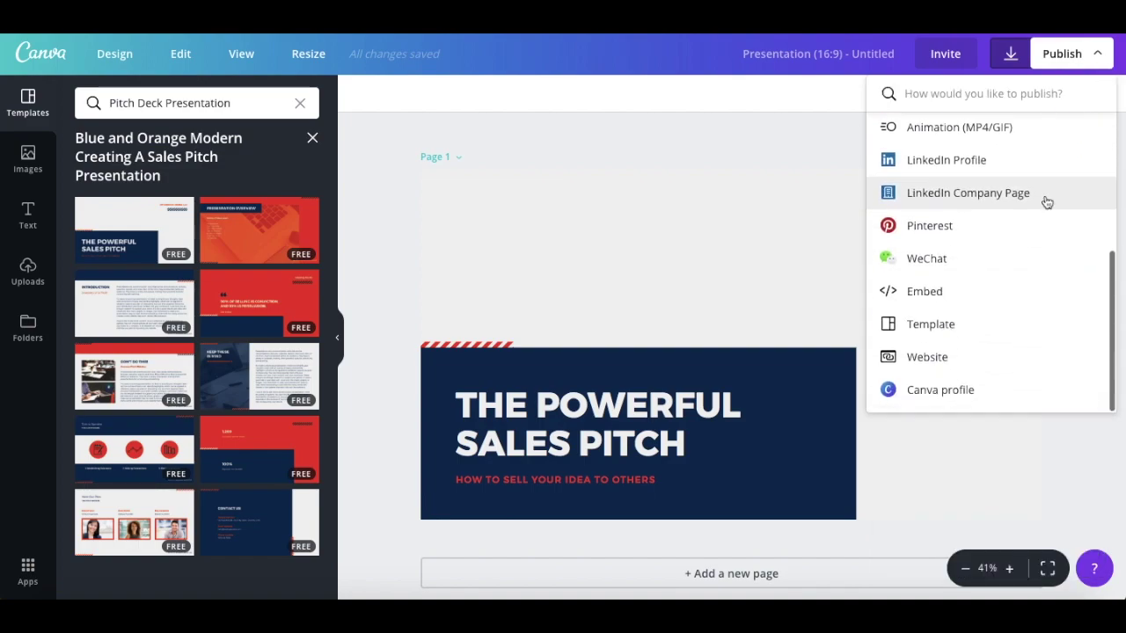
Inspect the Website publishing option and its available web styles, then close it
click(987, 361)
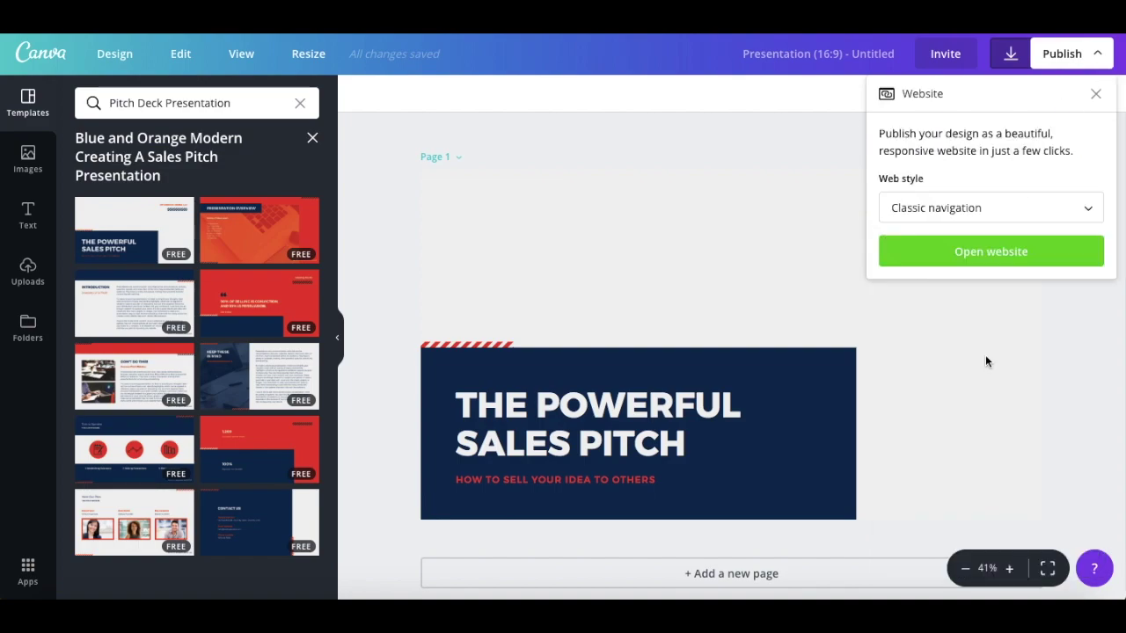
click(1053, 219)
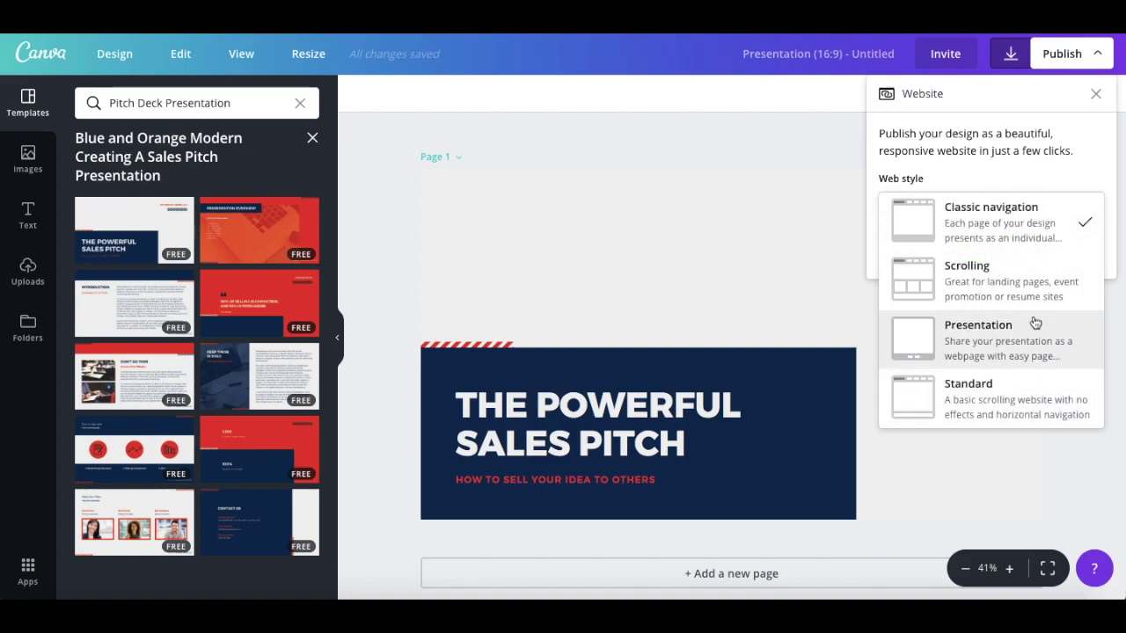
click(1095, 95)
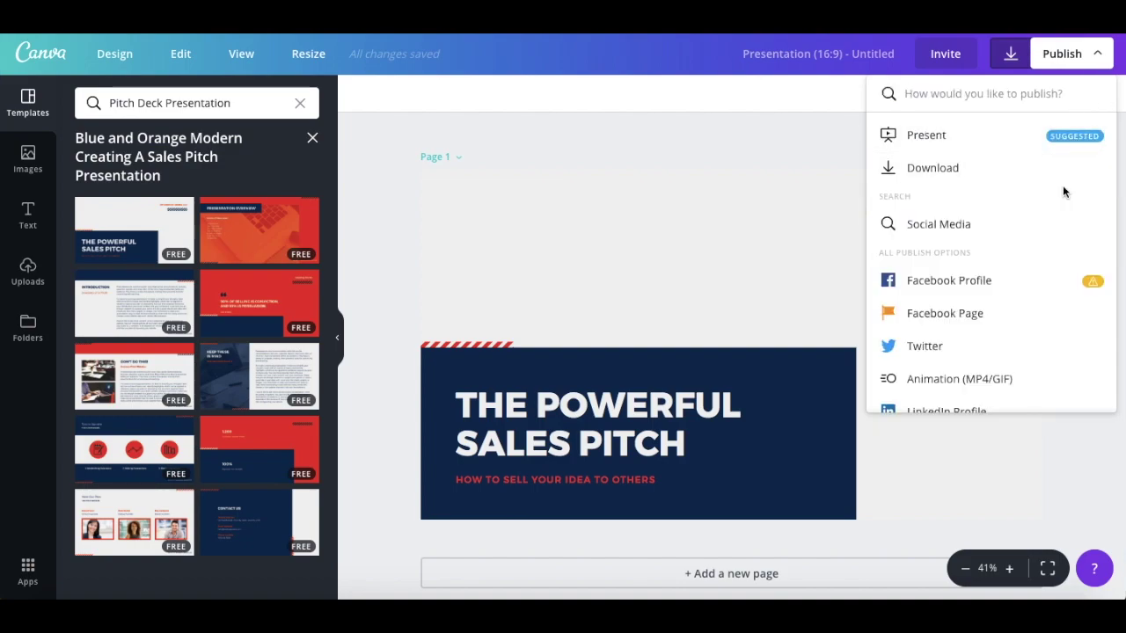
Further down the Publish list, open and close the Canva profile option
scroll(1061, 191, down, 3)
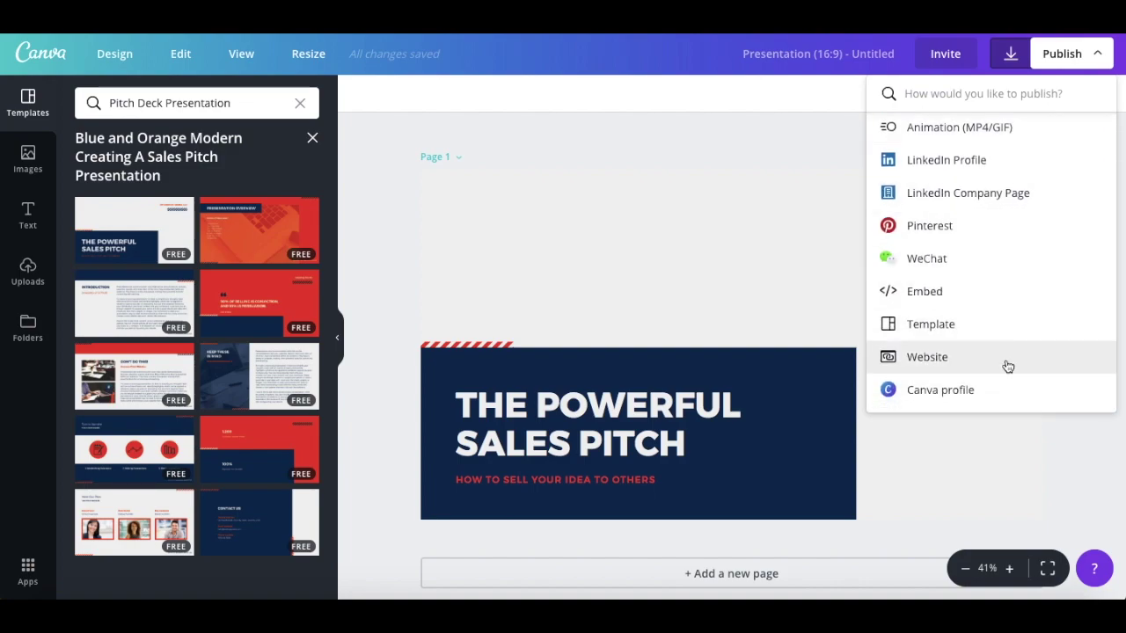
click(990, 390)
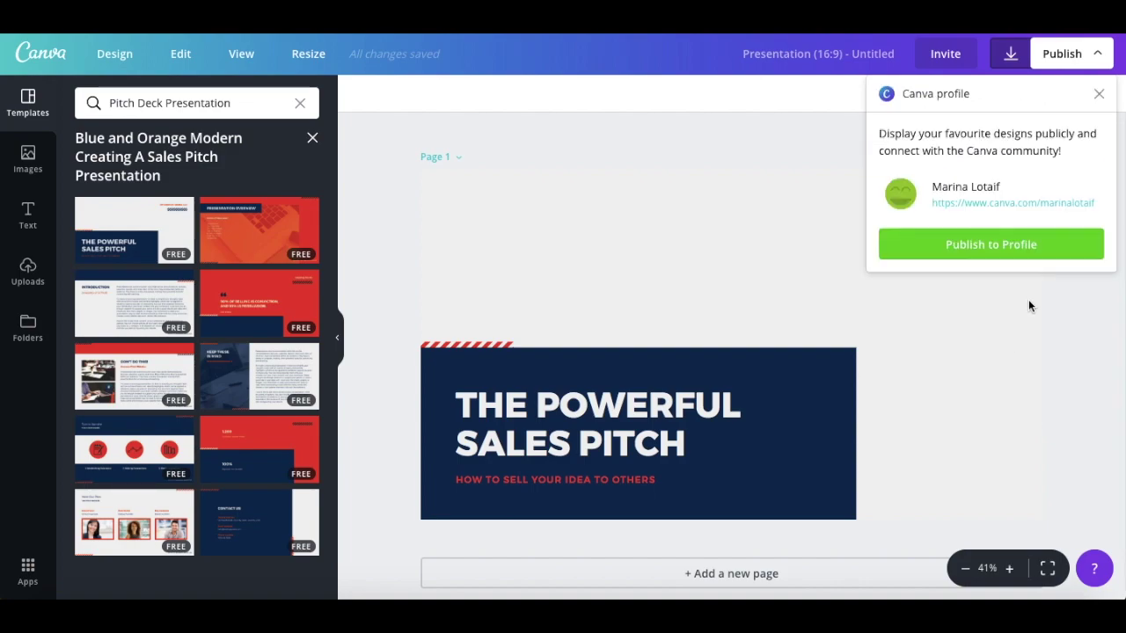
click(1028, 301)
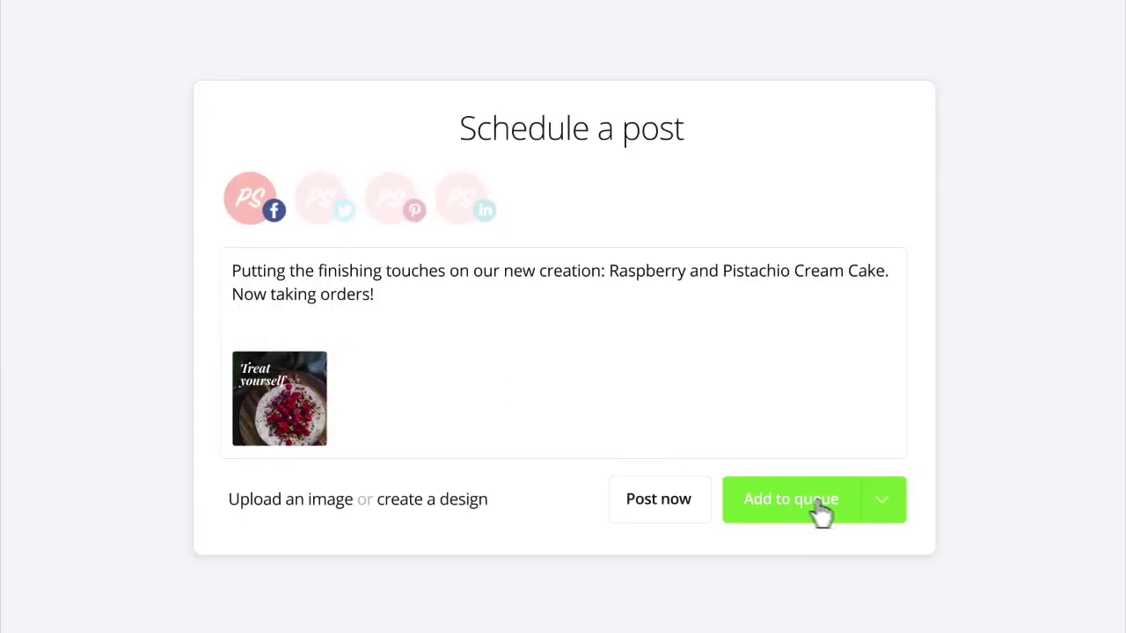
Add the cake post captioned 'Putting the finishing touches on our new creatio…' to the queue
click(855, 514)
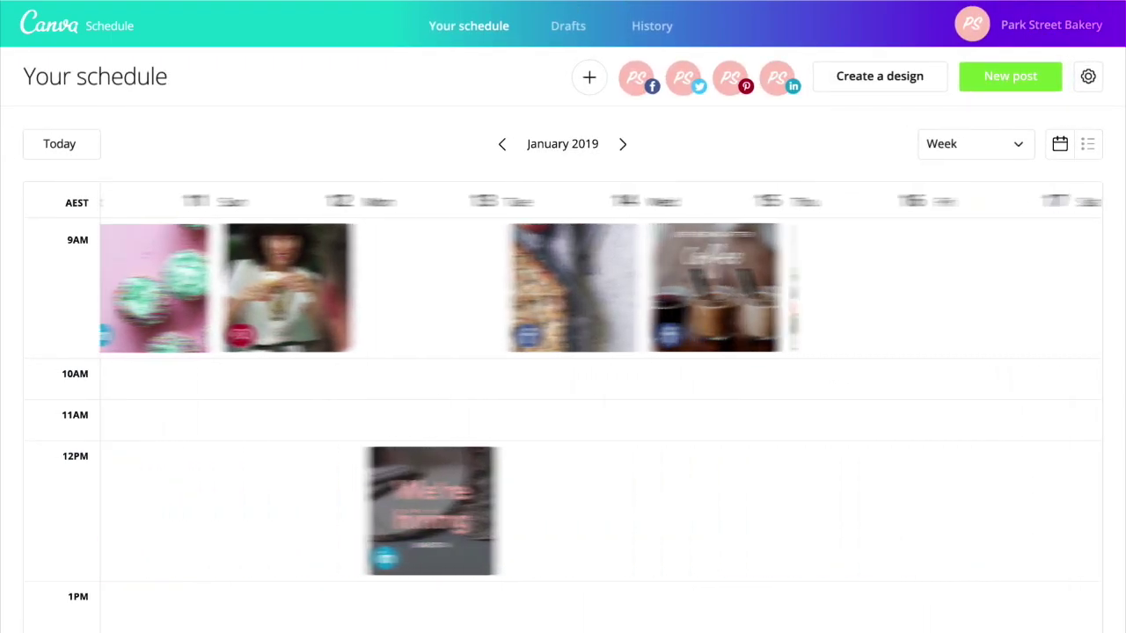
text(Putting the finishing touches on our new creation: Raspberry and Pistachio Cream Cake.)
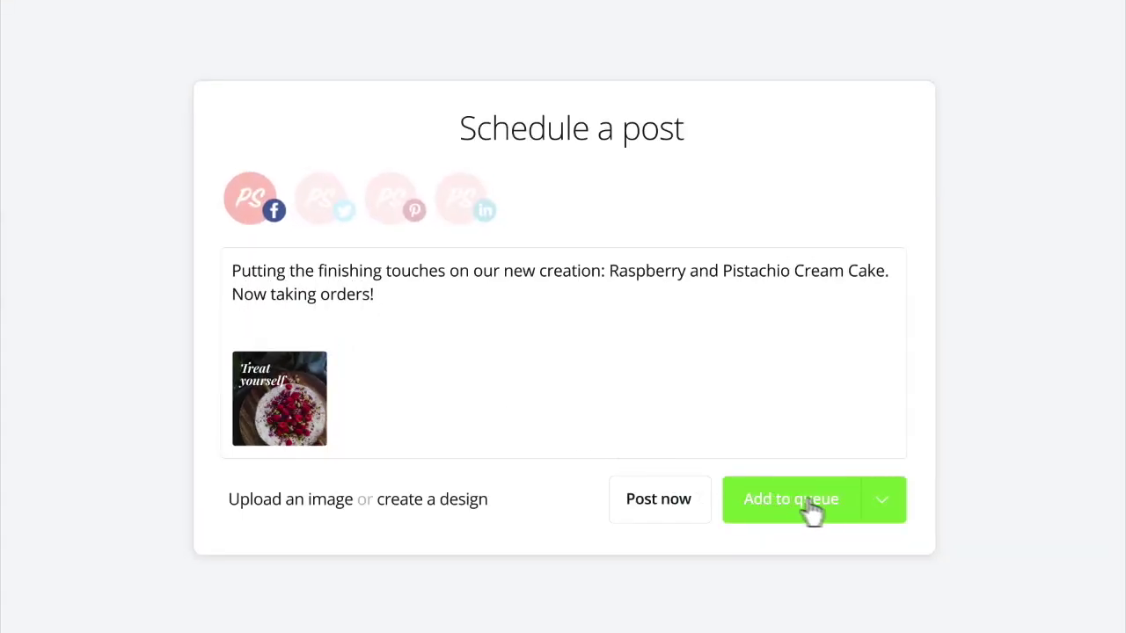
click(852, 510)
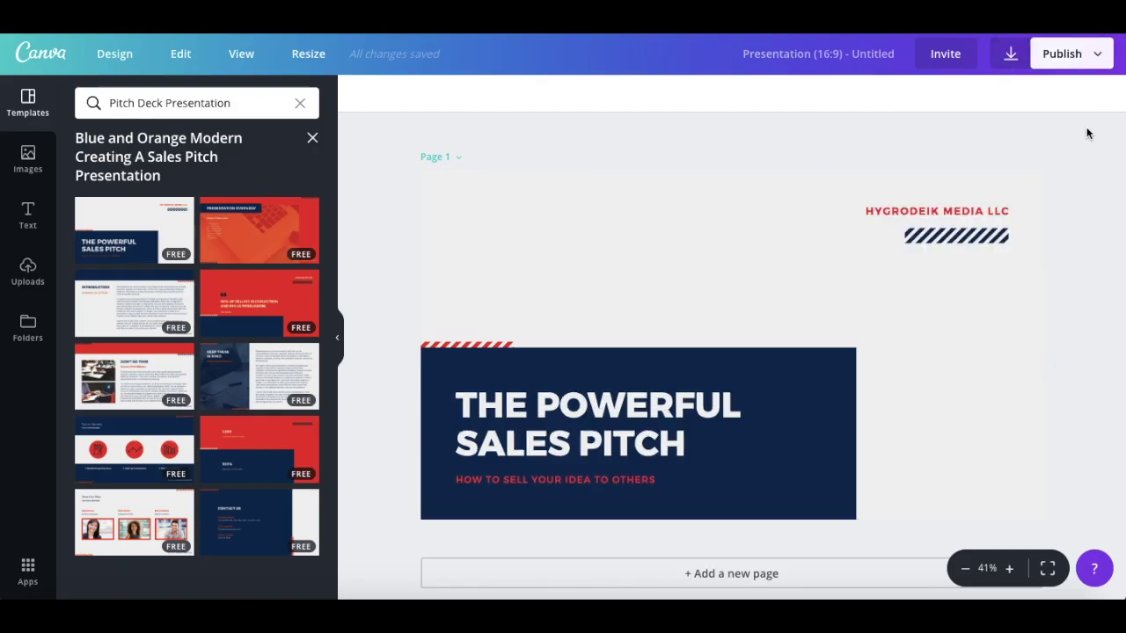
Glance at the Social Media publishing destinations, then return to the full Publish list
click(1091, 58)
click(1017, 230)
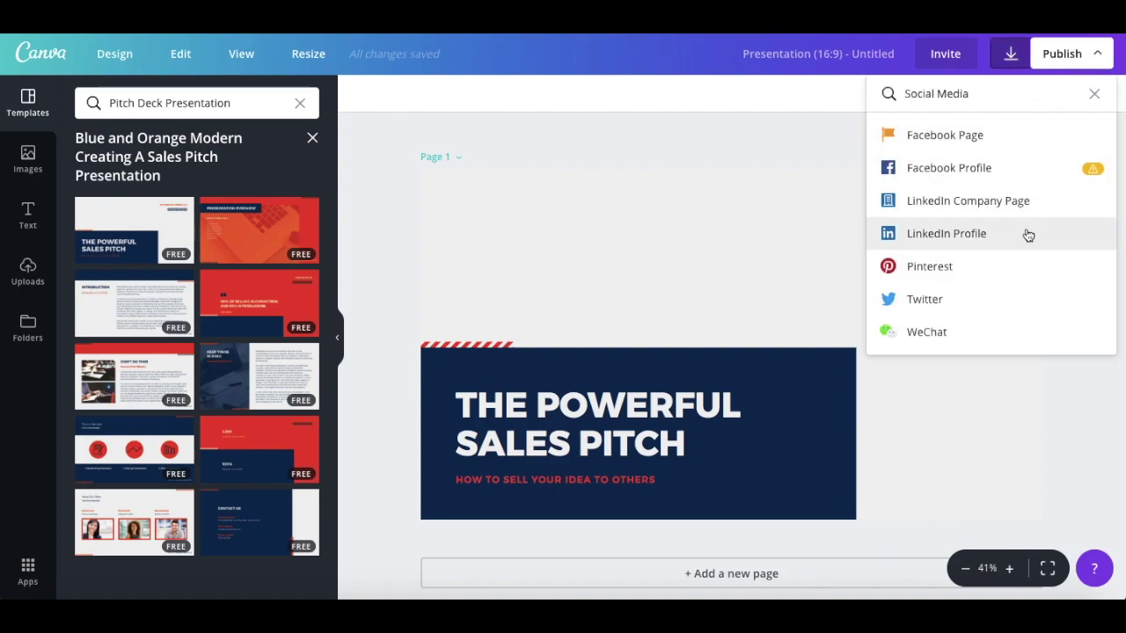
click(1062, 54)
click(1061, 54)
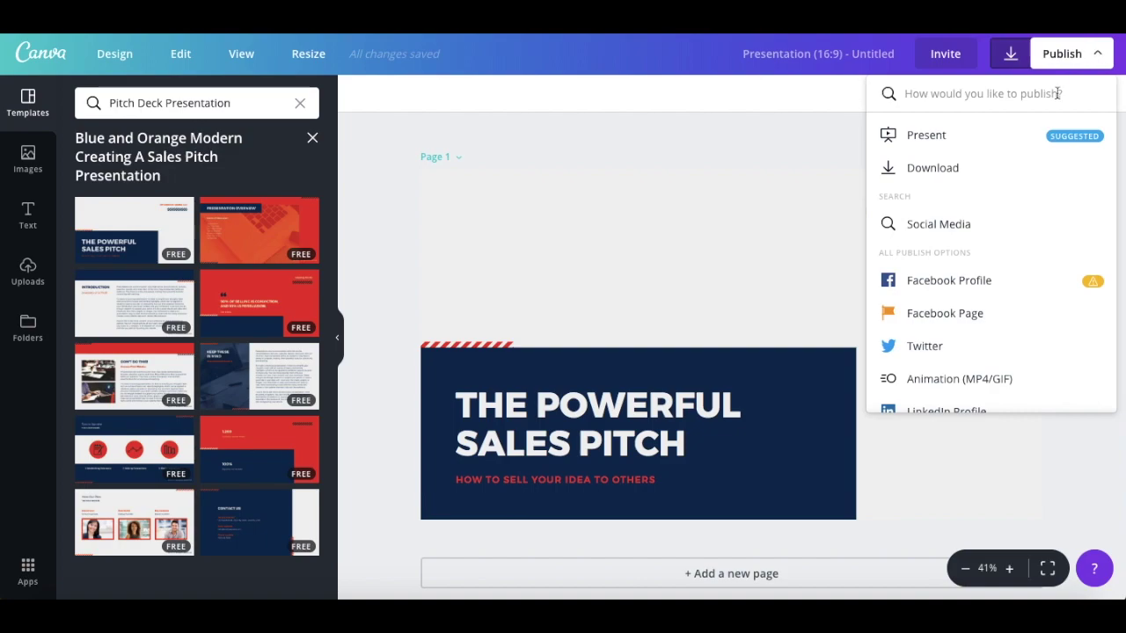
Peek at the Animation (MP4/GIF) option, then open the Embed option
scroll(1037, 163, down, 3)
click(1032, 150)
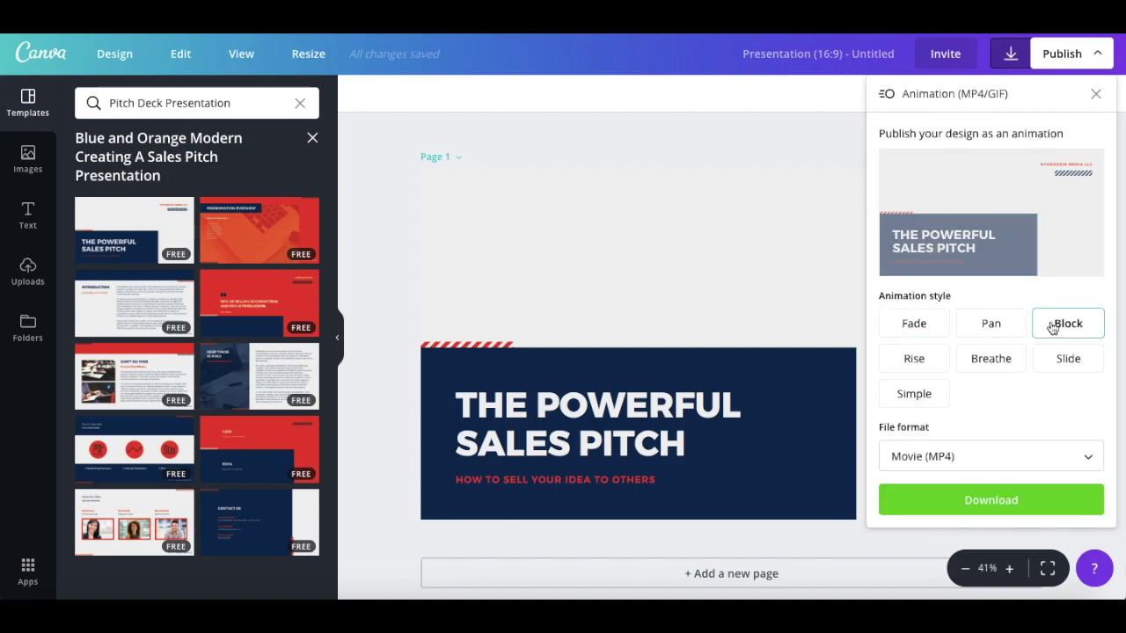
click(1093, 98)
scroll(1030, 299, down, 3)
click(1031, 290)
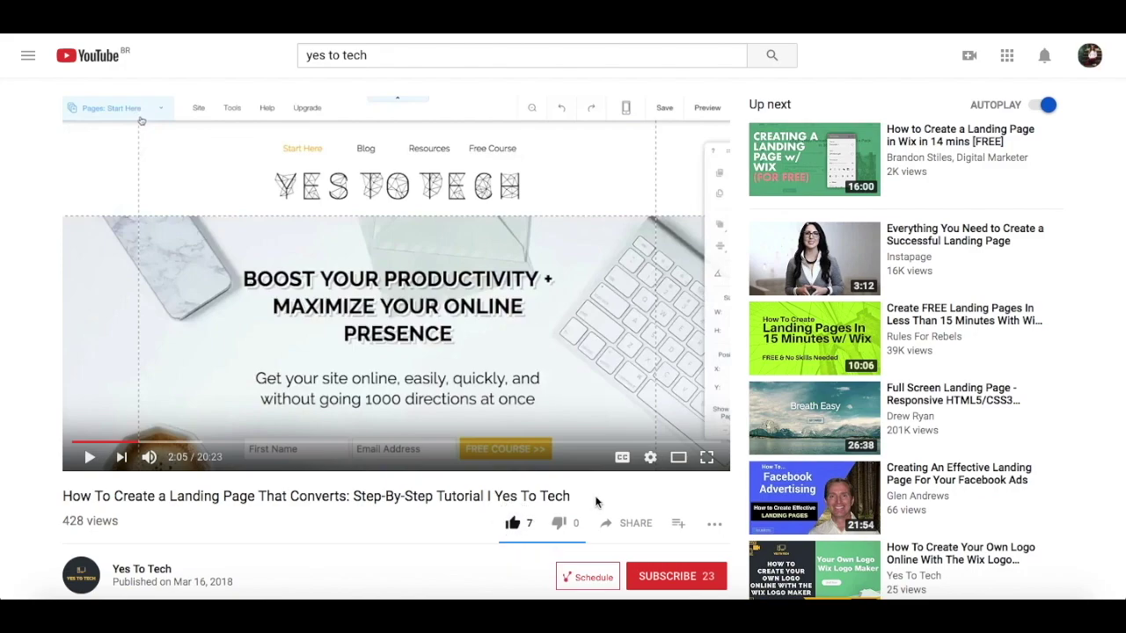
View the video's share link, subscribe to Yes To Tech, and enable all notifications
click(633, 524)
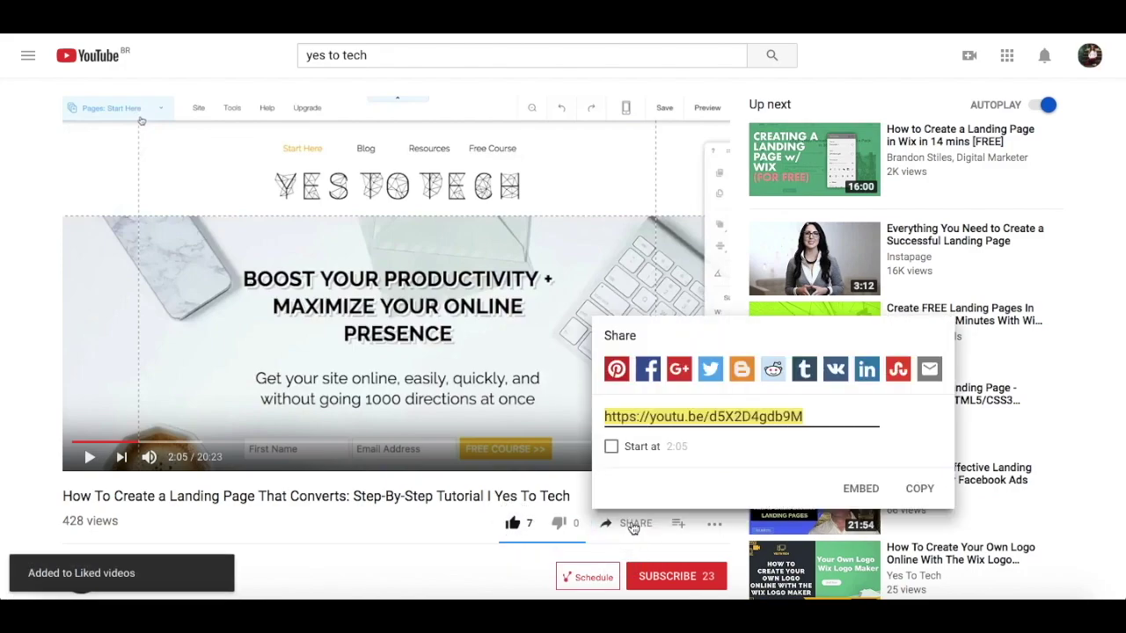
click(668, 576)
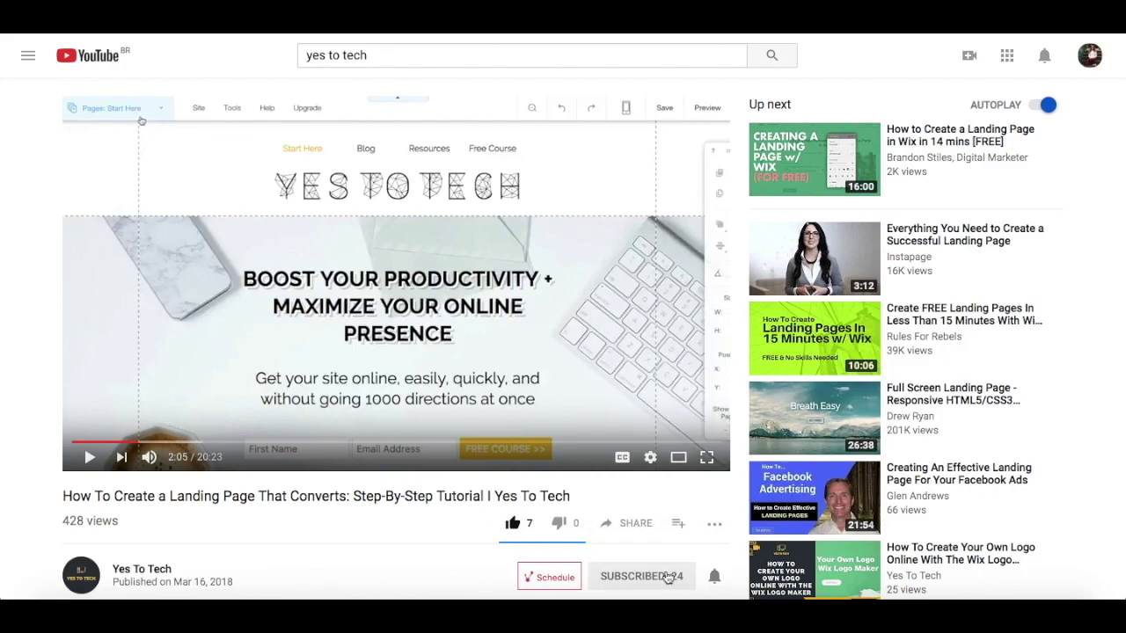
click(714, 577)
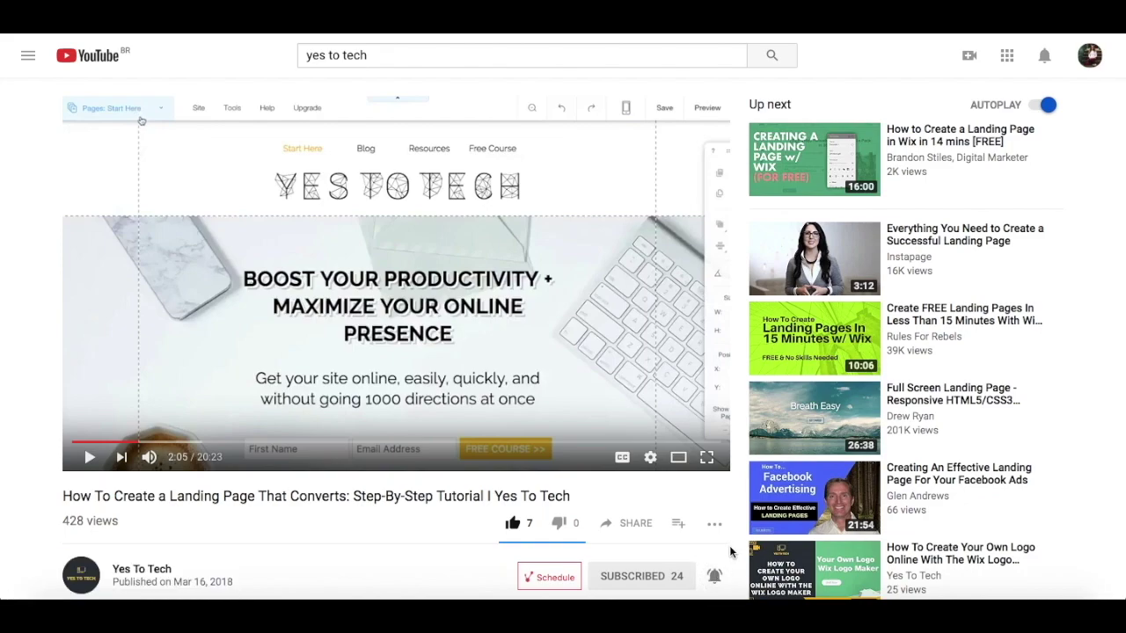